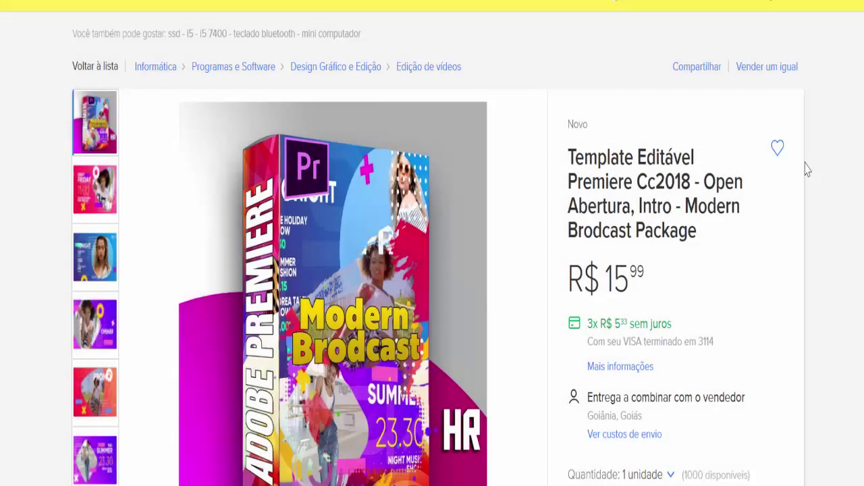
Scroll the listing, then highlight and deselect the Cc2018 version in the title.
scroll(796, 248, "down", 3)
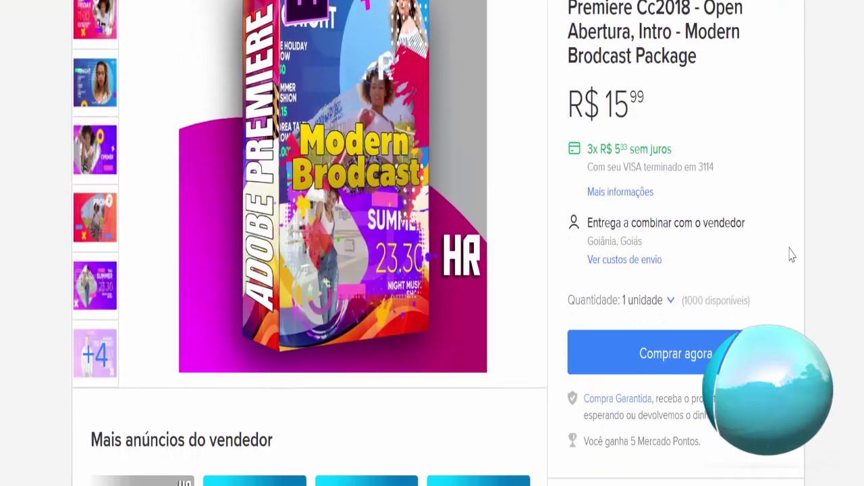
scroll(796, 248, "up", 3)
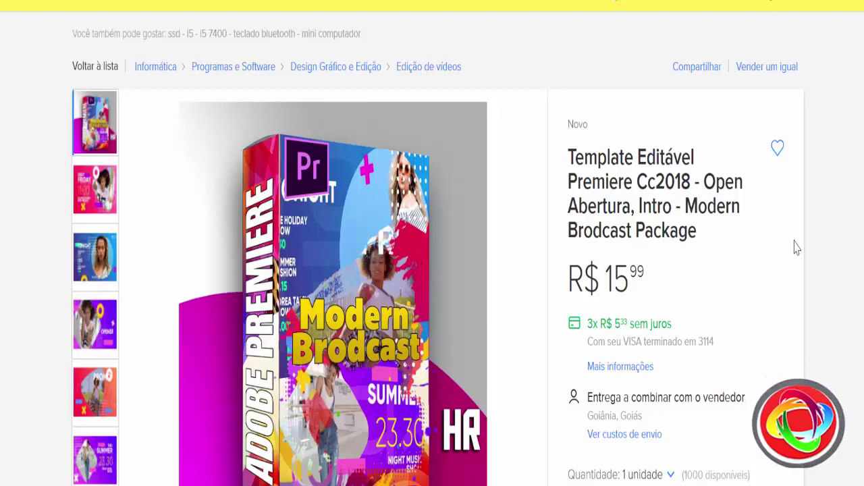
scroll(794, 247, "down", 2)
scroll(804, 236, "down", 2)
scroll(807, 236, "down", 5)
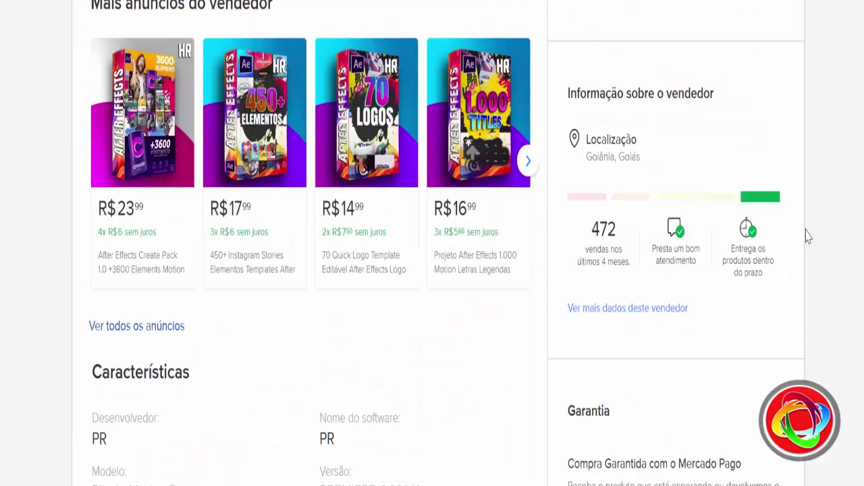
scroll(807, 236, "up", 1)
scroll(807, 235, "down", 4)
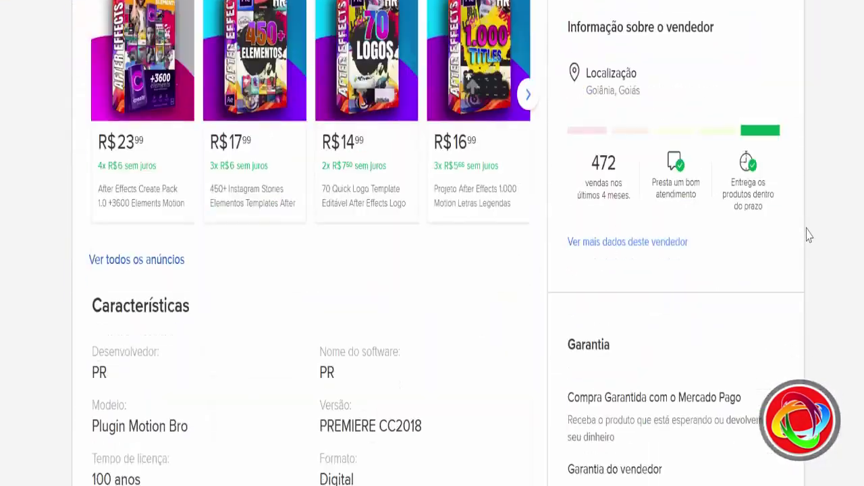
scroll(808, 235, "up", 3)
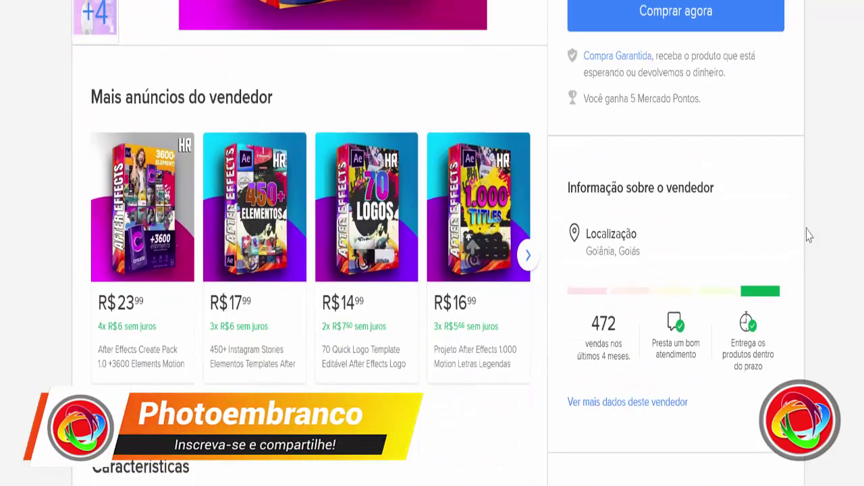
scroll(808, 234, "up", 3)
scroll(808, 234, "up", 3)
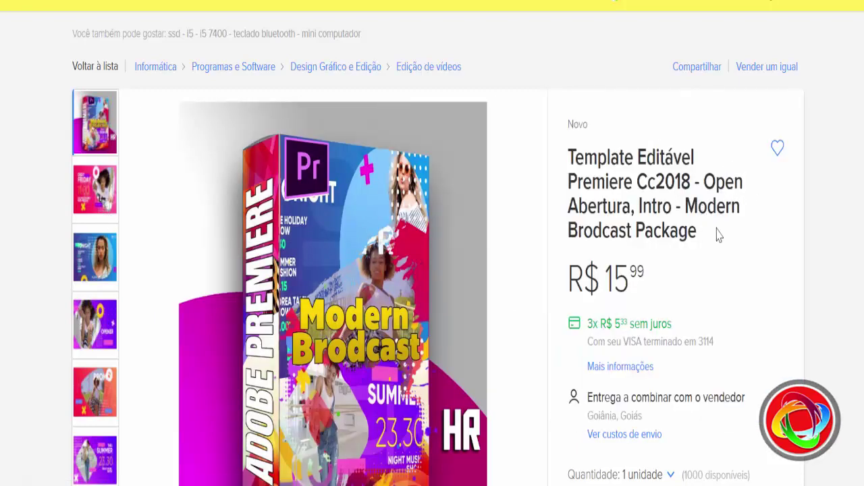
left_click_drag(641, 189, 685, 182)
left_click(686, 182)
Scroll down to the Características specs and back, then highlight 'Template' in the title.
scroll(819, 228, "down", 2)
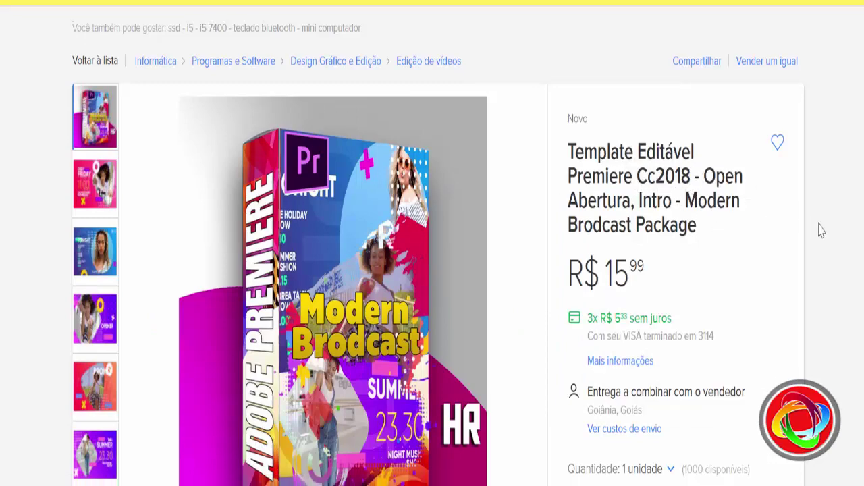
scroll(821, 230, "down", 4)
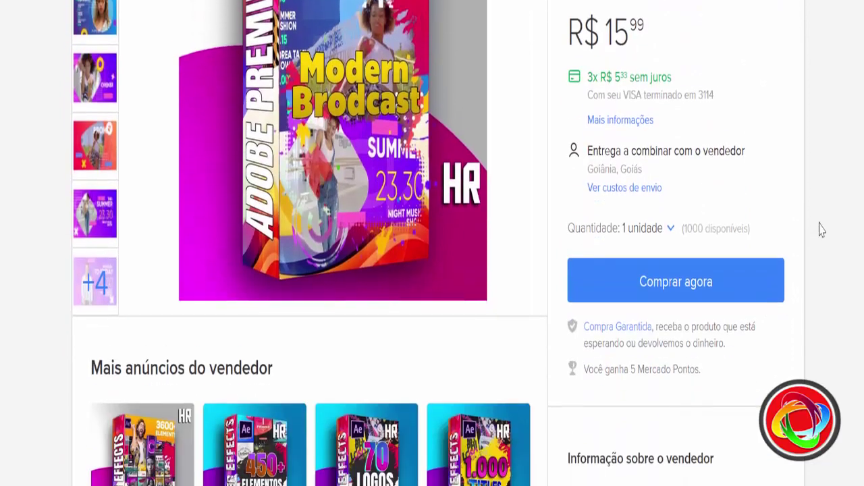
scroll(821, 230, "down", 4)
scroll(821, 229, "down", 2)
scroll(821, 230, "down", 4)
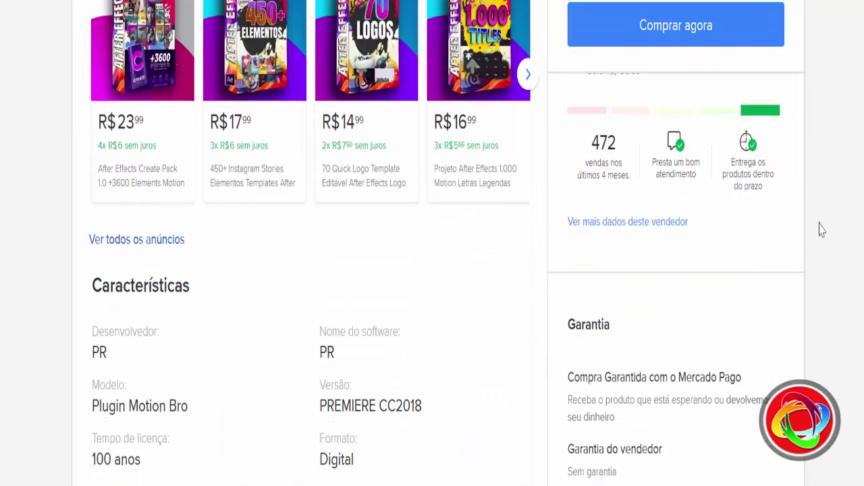
scroll(821, 229, "down", 4)
scroll(821, 229, "down", 2)
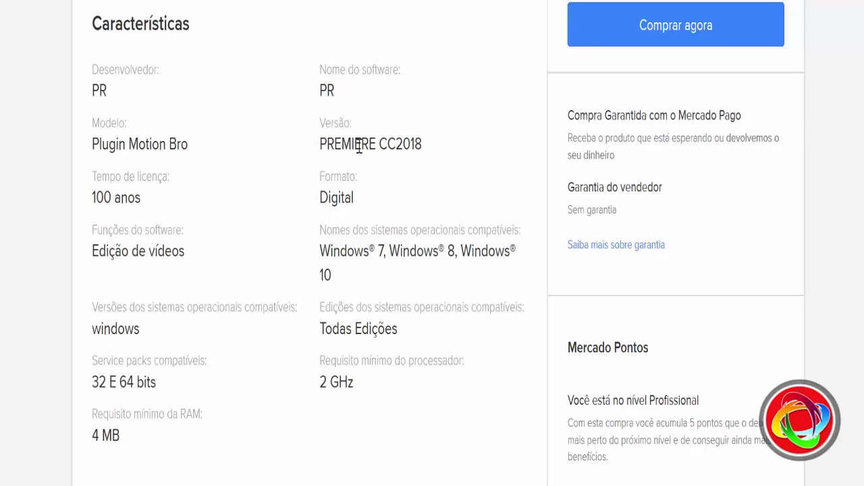
scroll(398, 153, "up", 2)
scroll(397, 152, "up", 10)
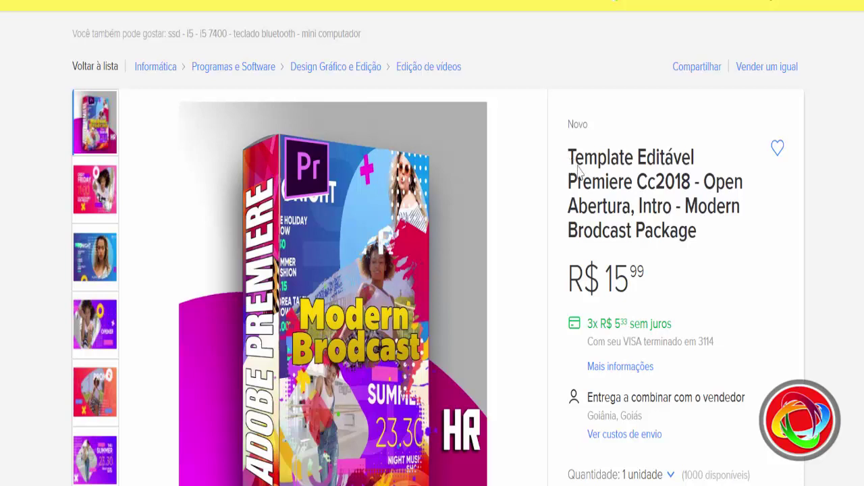
left_click_drag(578, 168, 640, 173)
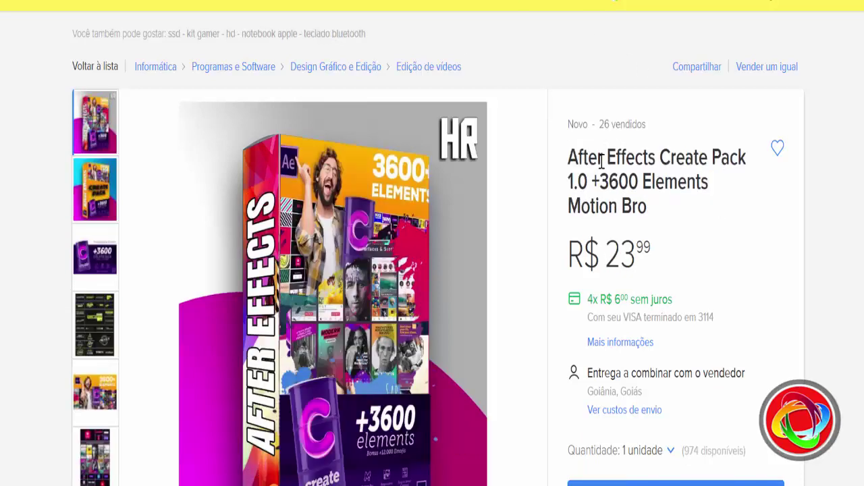
Highlight 'After Effects' and 'Motion Bro' in the Create Pack title, then scroll the listing.
left_click_drag(572, 166, 665, 162)
left_click(672, 165)
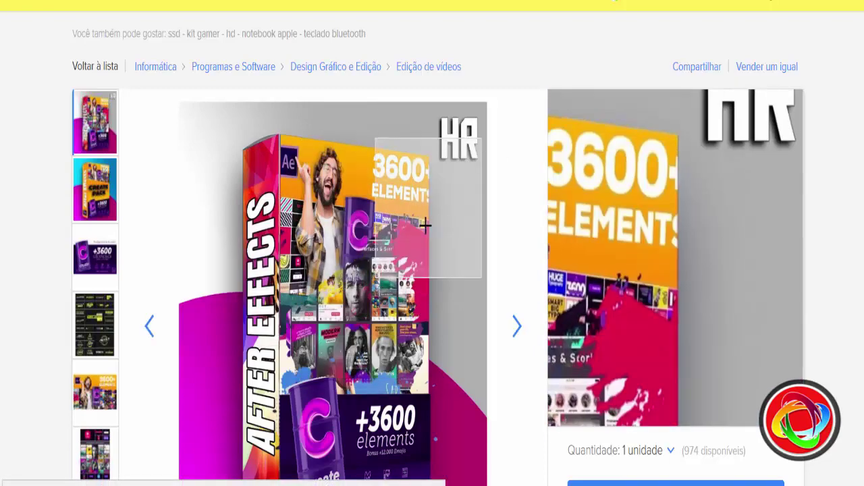
left_click_drag(573, 208, 663, 214)
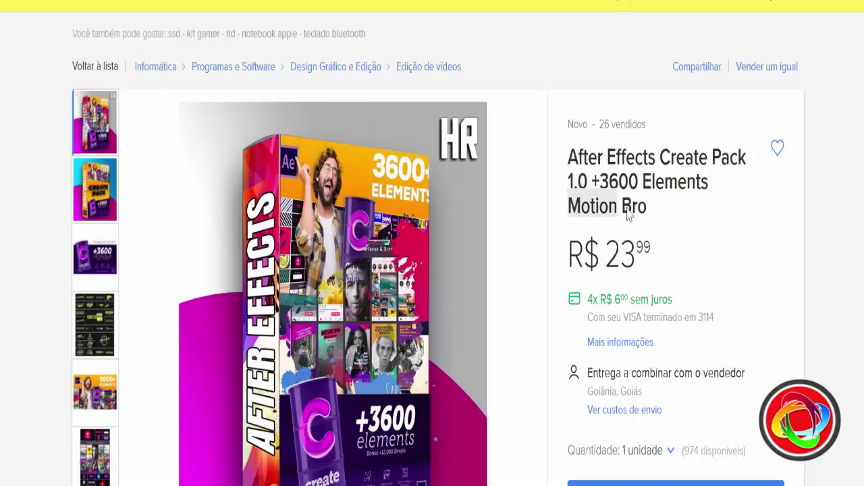
left_click(729, 224)
scroll(789, 223, "down", 7)
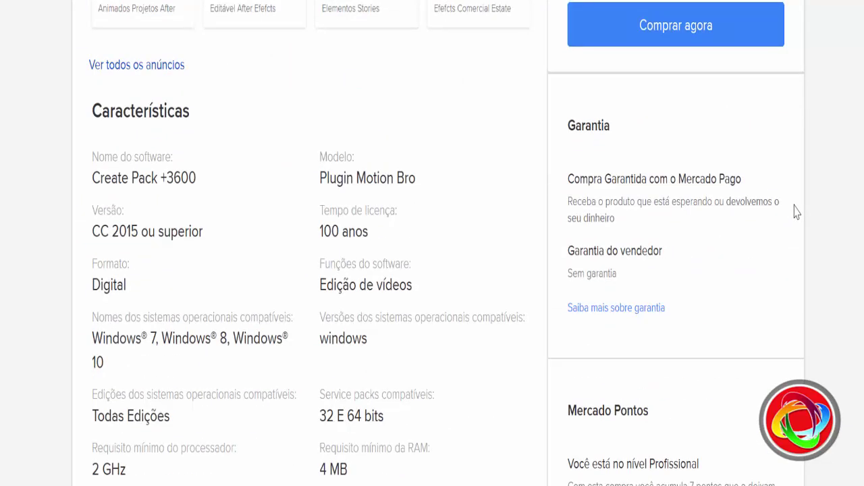
scroll(464, 225, "down", 1)
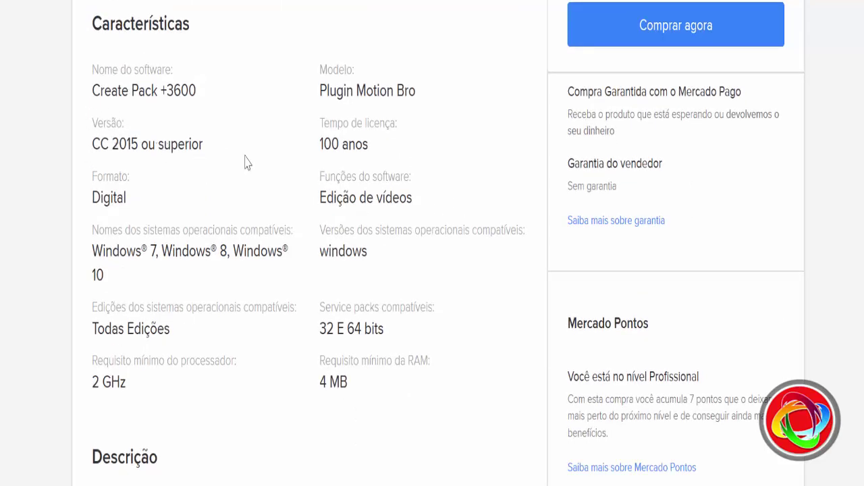
scroll(646, 186, "up", 3)
scroll(650, 187, "up", 5)
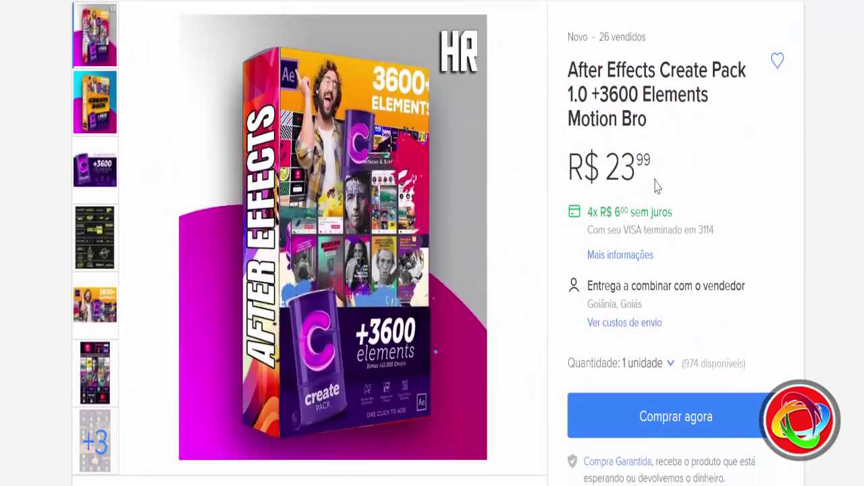
Select and deselect the opening words of the Create Pack product title.
left_click_drag(572, 76, 673, 59)
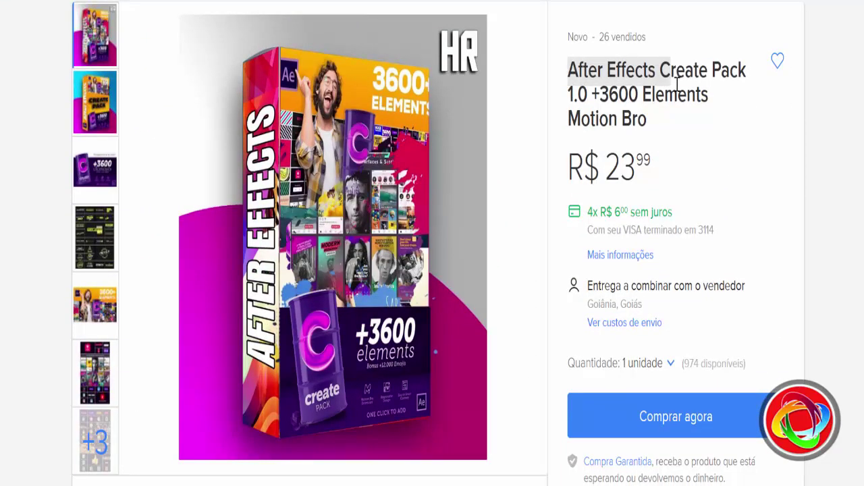
left_click(678, 84)
scroll(824, 167, "down", 3)
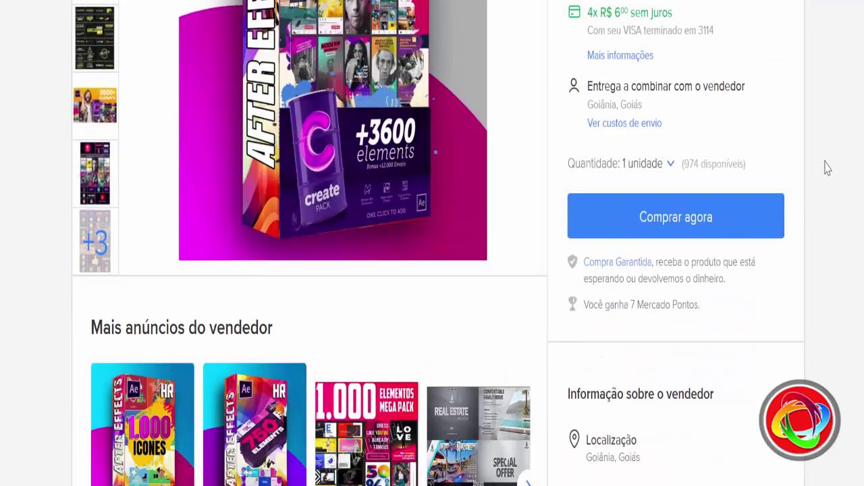
scroll(826, 168, "down", 1)
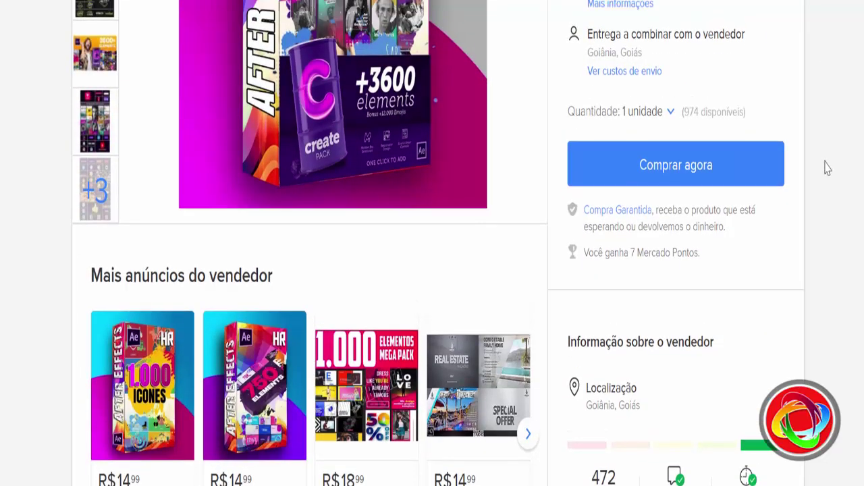
scroll(826, 168, "up", 4)
left_click_drag(562, 68, 679, 98)
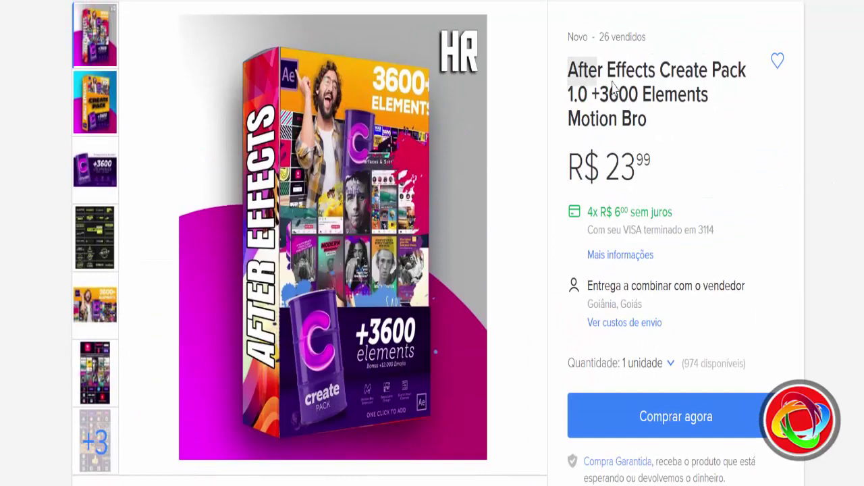
left_click(682, 102)
scroll(733, 131, "down", 1)
scroll(843, 141, "up", 1)
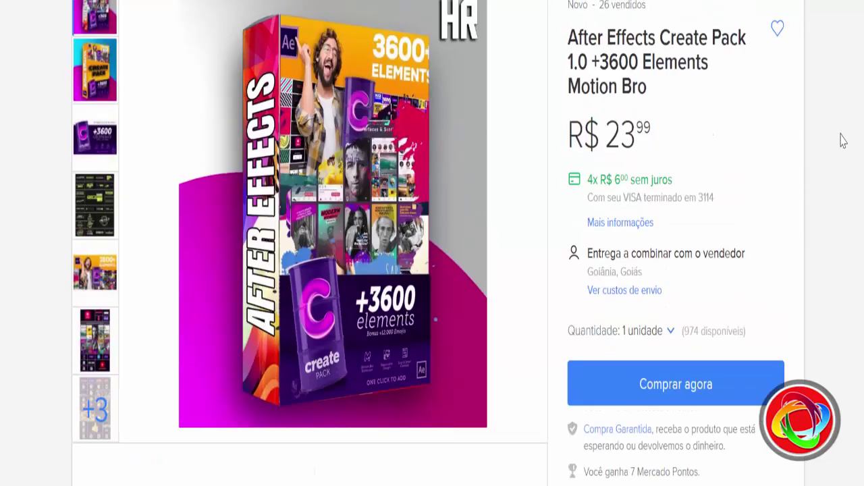
Scroll to the compatible systems and highlight Windows 7 among them.
scroll(842, 141, "down", 3)
scroll(842, 141, "down", 4)
scroll(842, 141, "down", 3)
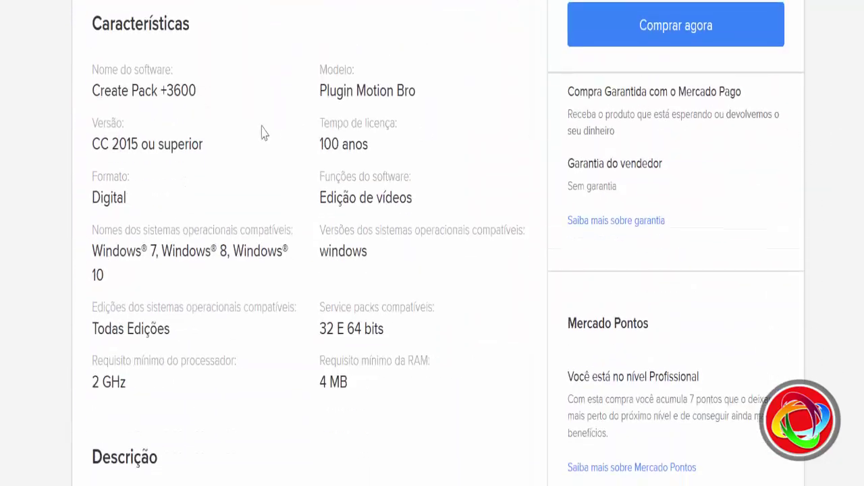
left_click_drag(93, 255, 156, 249)
left_click(205, 248)
Scroll back up from the specs to the top of the Create Pack listing.
scroll(156, 160, "down", 1)
scroll(234, 185, "up", 1)
scroll(236, 187, "down", 5)
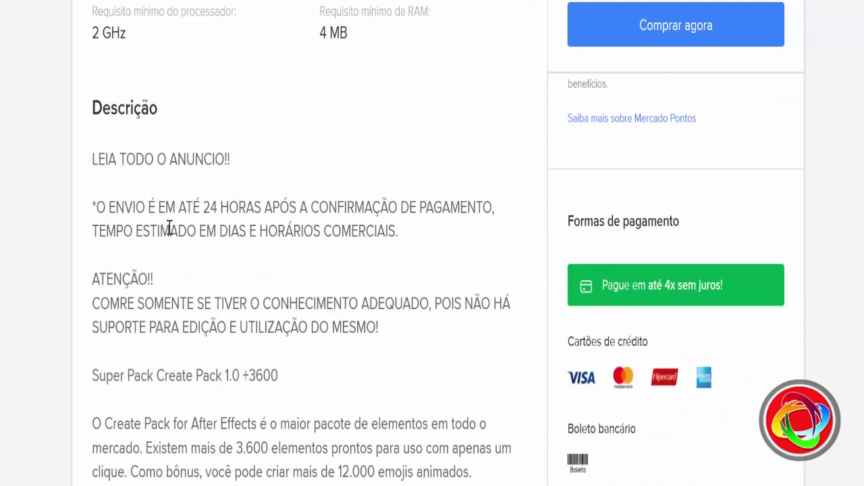
scroll(76, 223, "up", 1)
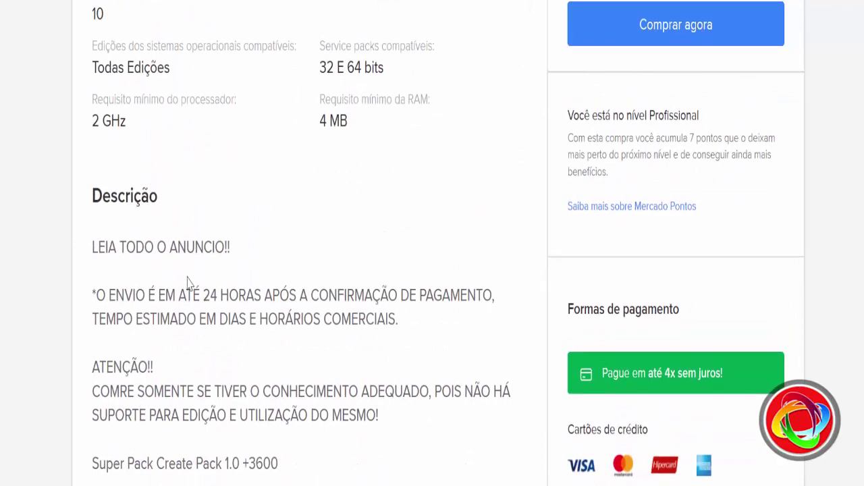
scroll(189, 282, "up", 1)
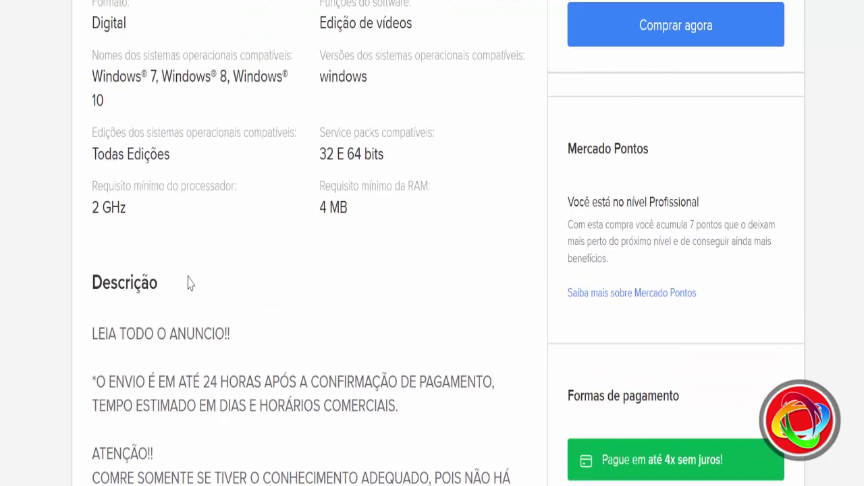
scroll(189, 283, "up", 1)
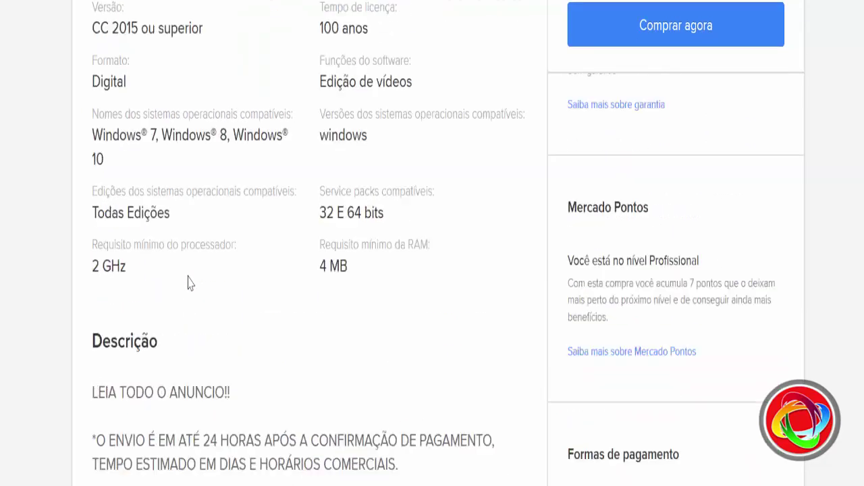
scroll(202, 285, "up", 4)
scroll(229, 285, "up", 2)
scroll(236, 280, "up", 5)
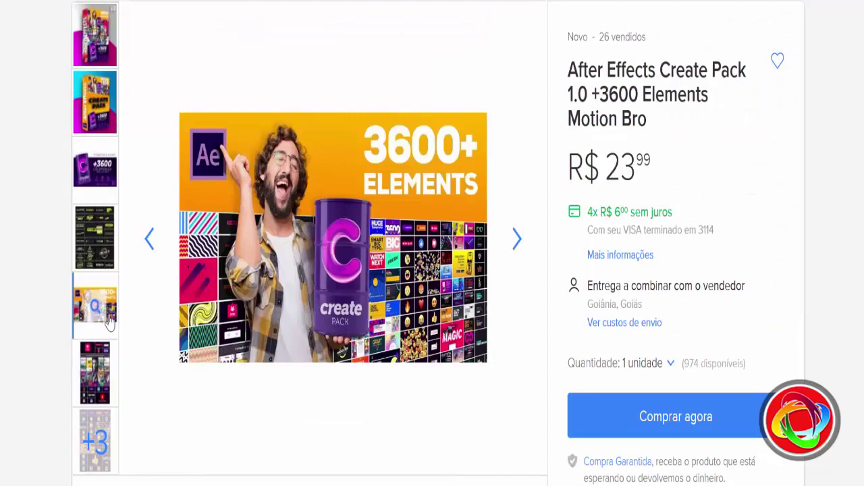
Page through the Create Pack gallery: Instagram interfaces, emoji, drone promo, video preview, back to the box.
left_click(338, 248)
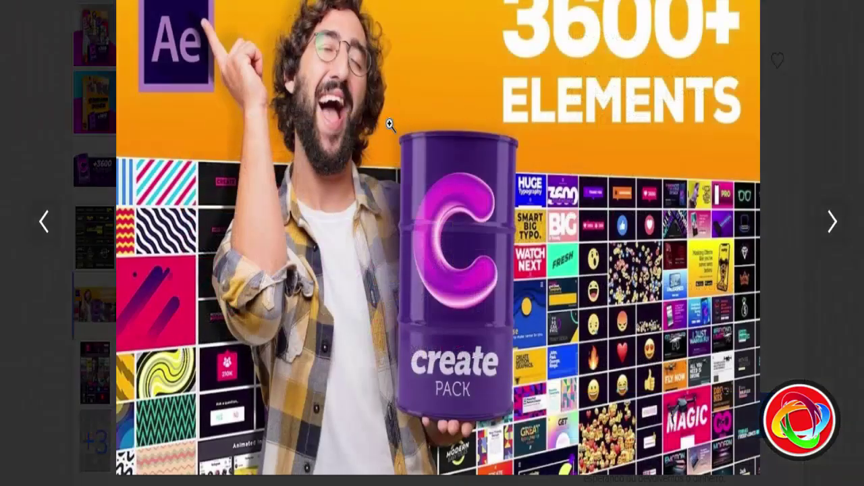
left_click(831, 224)
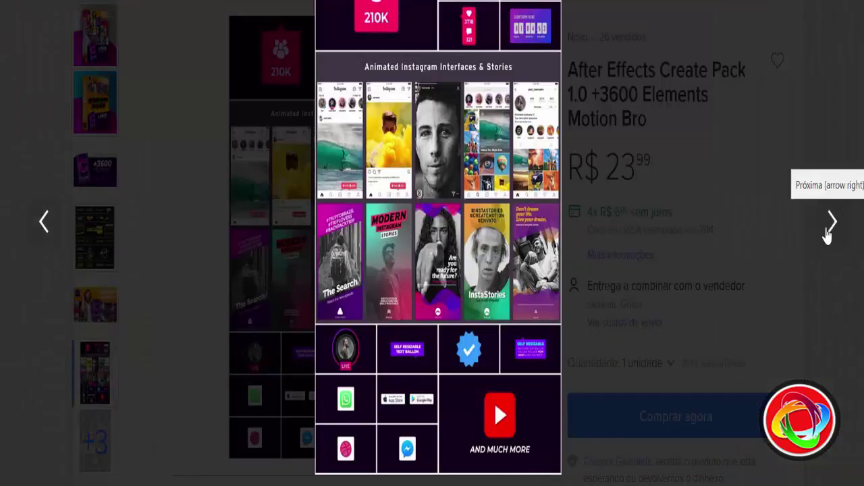
left_click(828, 234)
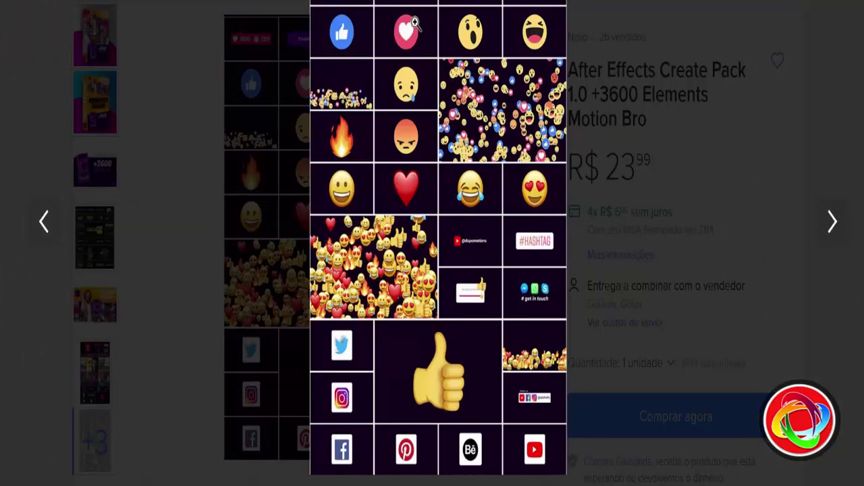
left_click(831, 220)
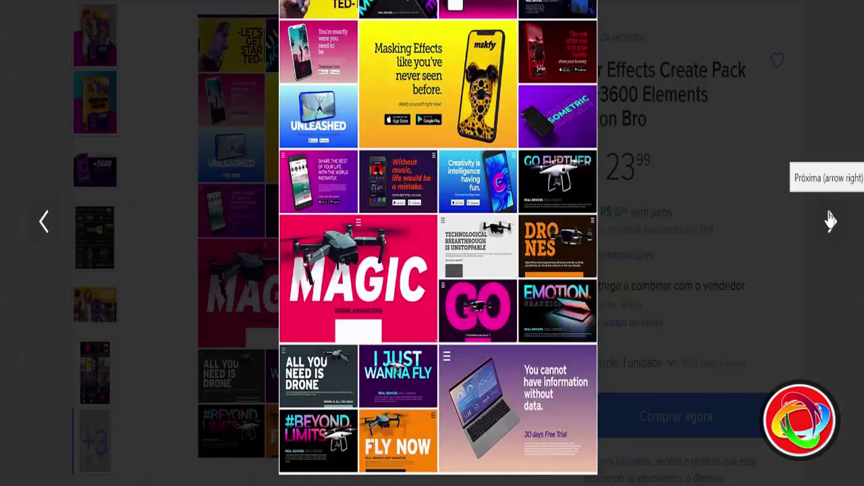
left_click(831, 220)
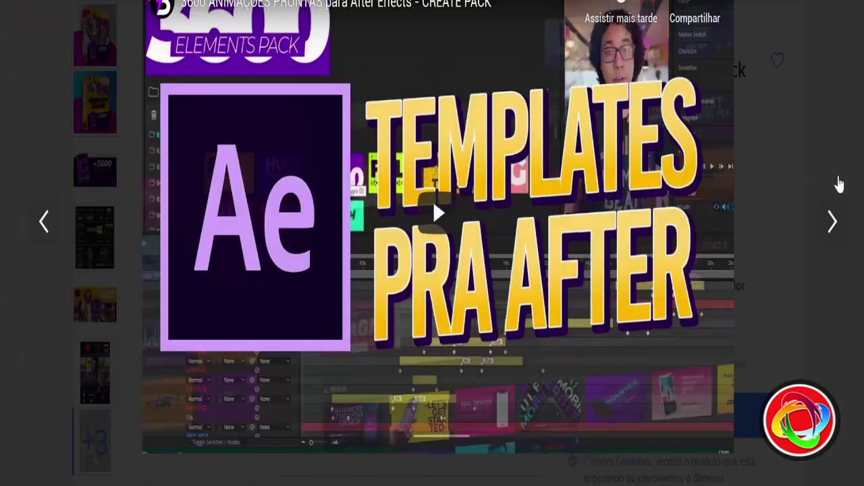
left_click(839, 221)
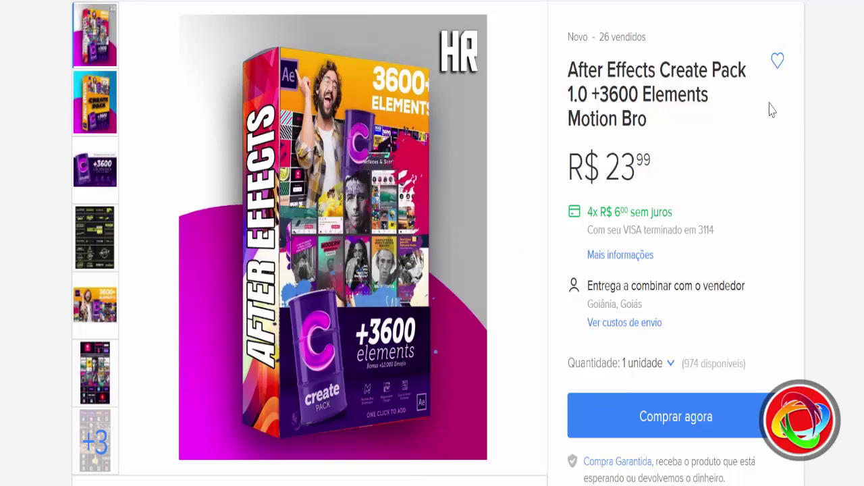
Scroll the page toward the Modern Transitions For Premiere Pro Cc2015 listing.
scroll(777, 115, "down", 6)
scroll(783, 119, "down", 5)
scroll(786, 118, "up", 15)
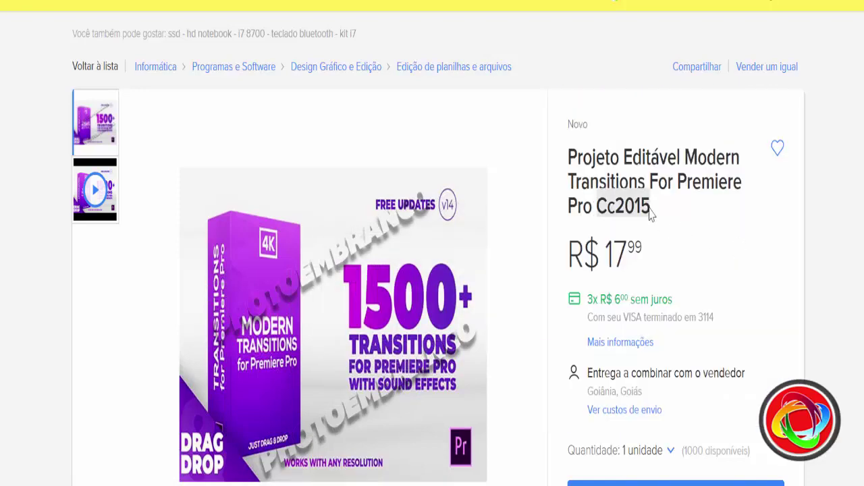
Scroll through the Modern Transitions Características and Descrição sections and back to the top.
scroll(708, 229, "down", 10)
scroll(385, 266, "down", 5)
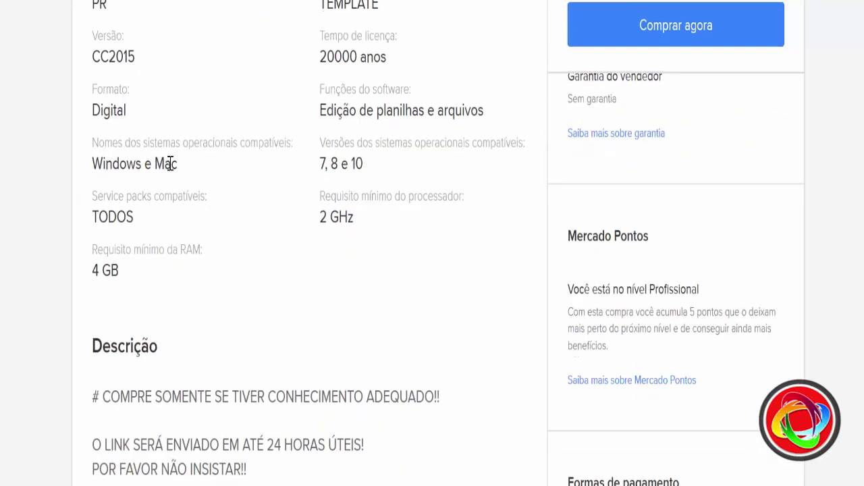
scroll(203, 231, "up", 1)
scroll(212, 222, "down", 4)
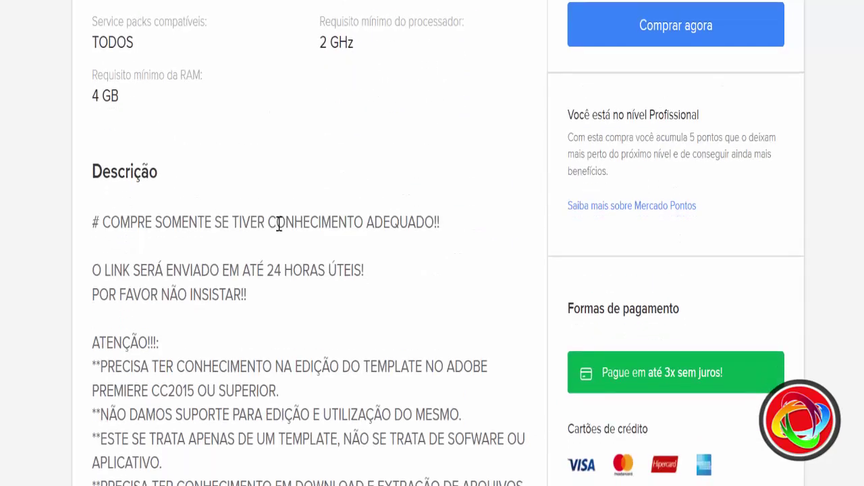
scroll(308, 239, "up", 9)
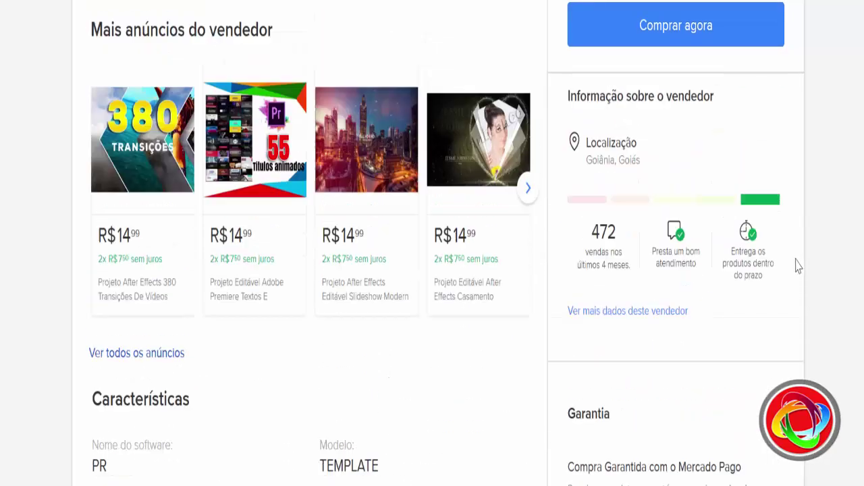
scroll(797, 264, "up", 5)
scroll(796, 264, "up", 3)
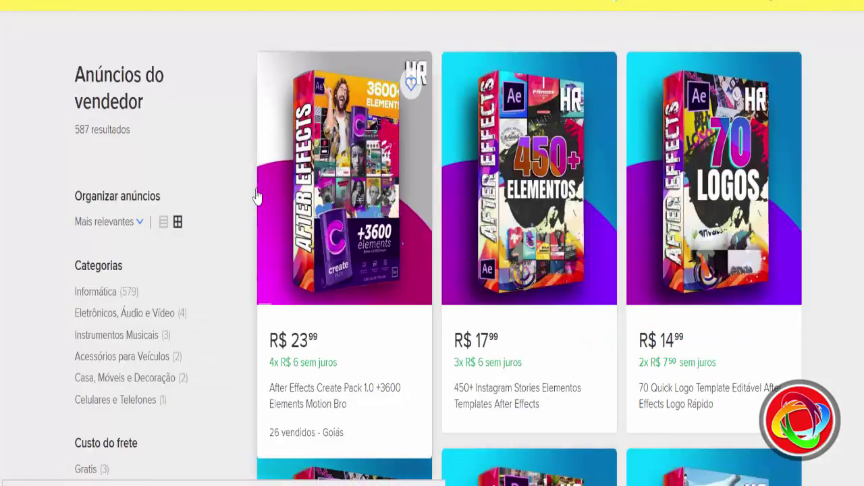
Scroll the Anúncios do vendedor grid down to the pagination bar and back up.
scroll(812, 183, "down", 1)
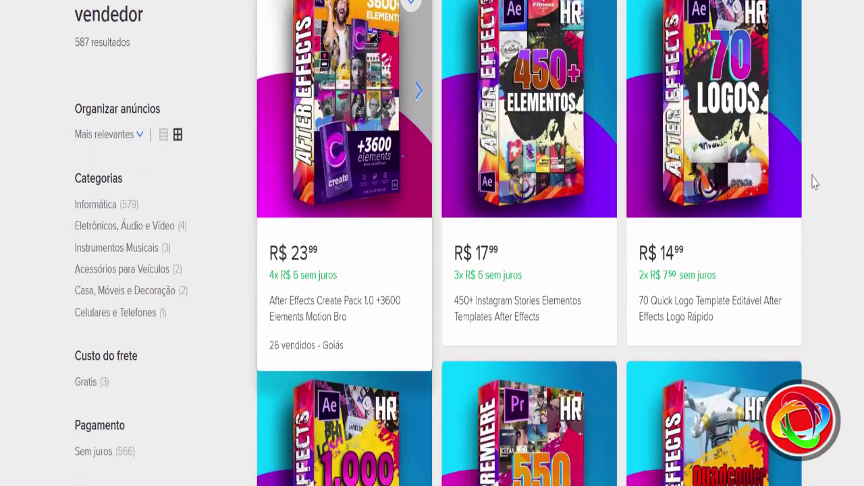
scroll(847, 263, "down", 1)
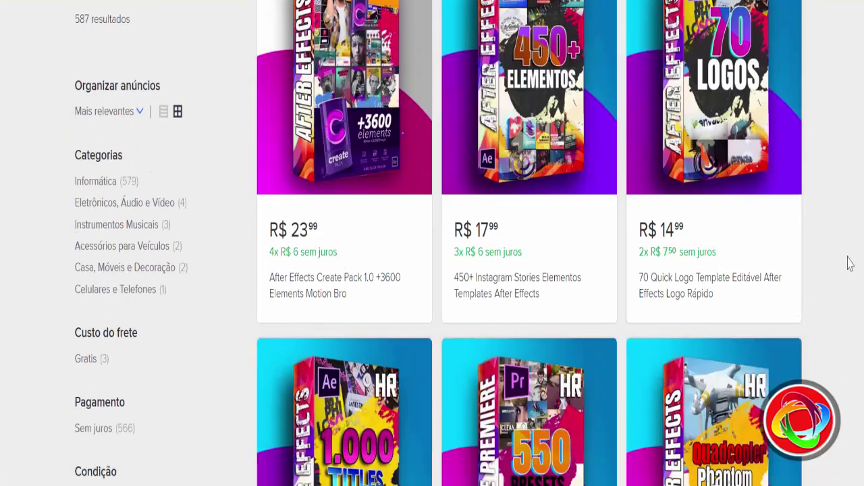
scroll(849, 264, "down", 3)
scroll(845, 264, "down", 1)
scroll(838, 263, "down", 2)
scroll(837, 262, "down", 2)
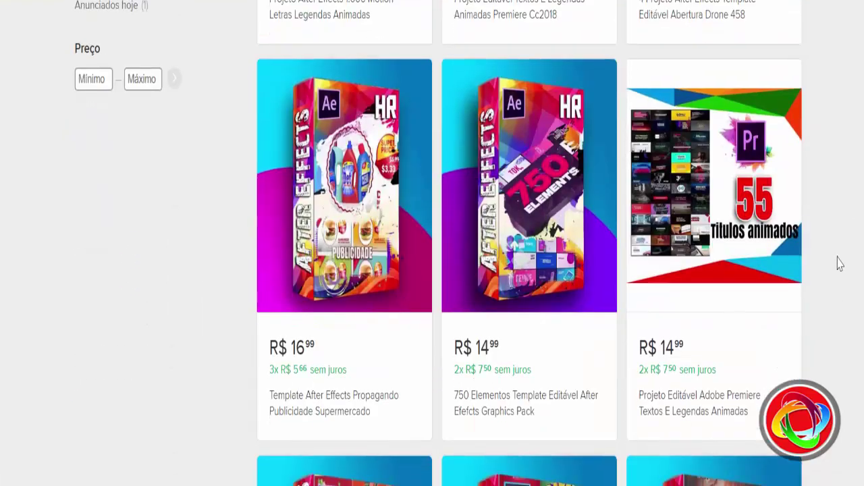
scroll(540, 203, "up", 4)
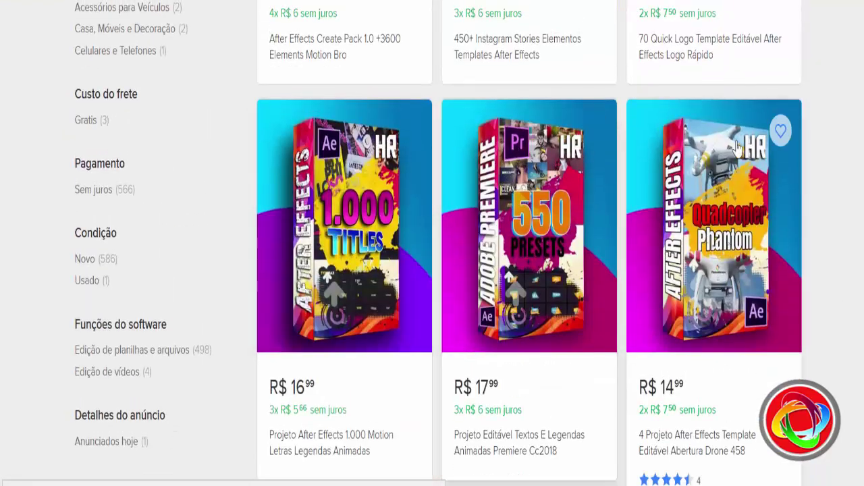
scroll(766, 159, "down", 2)
scroll(785, 170, "down", 4)
scroll(804, 185, "down", 2)
scroll(806, 187, "down", 5)
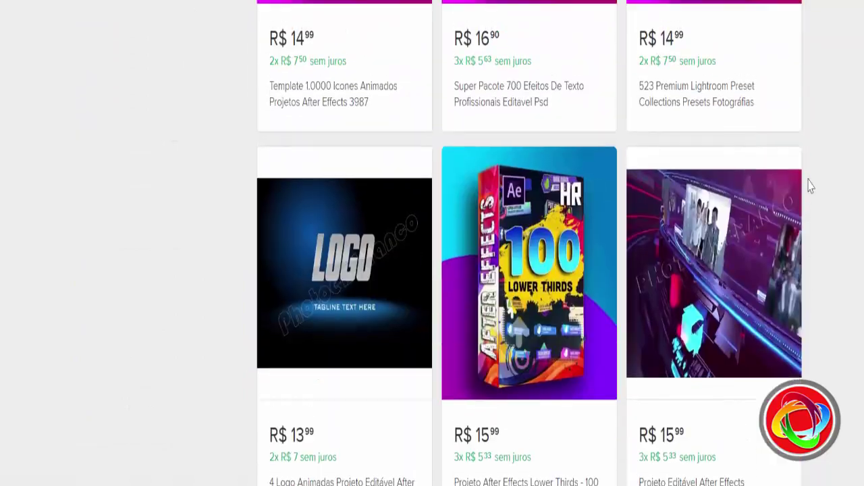
scroll(810, 187, "down", 4)
scroll(815, 183, "up", 3)
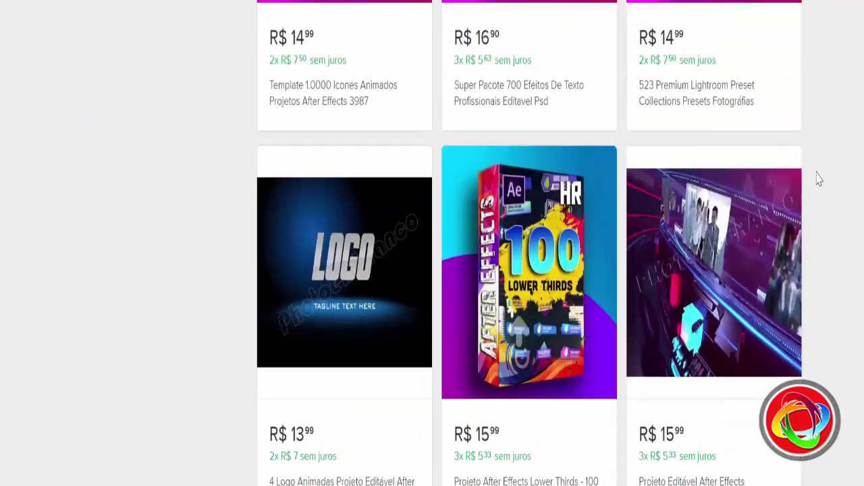
scroll(815, 183, "down", 6)
scroll(815, 184, "down", 4)
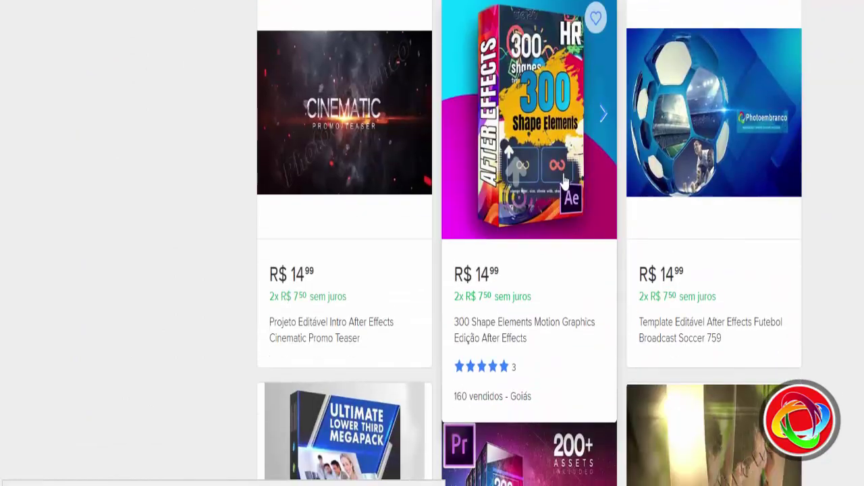
scroll(569, 175, "down", 6)
scroll(571, 170, "down", 3)
scroll(573, 166, "down", 7)
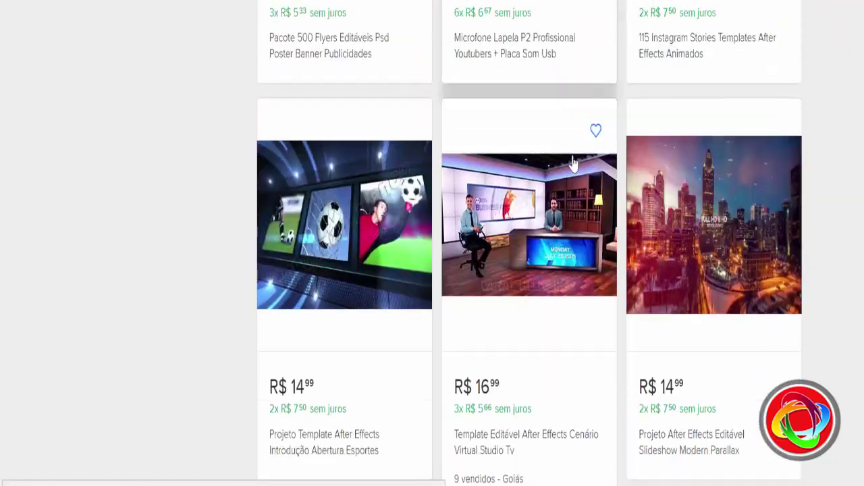
scroll(573, 162, "up", 5)
scroll(577, 163, "up", 5)
scroll(581, 162, "up", 5)
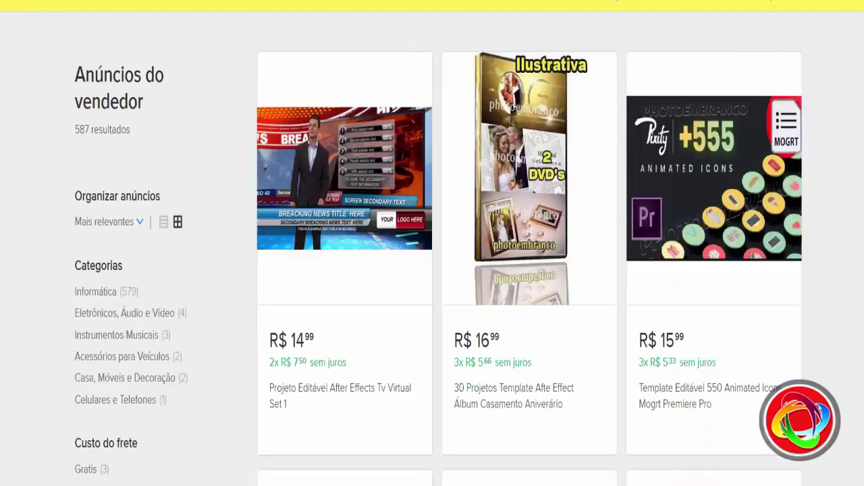
scroll(560, 270, "down", 10)
scroll(502, 322, "down", 1)
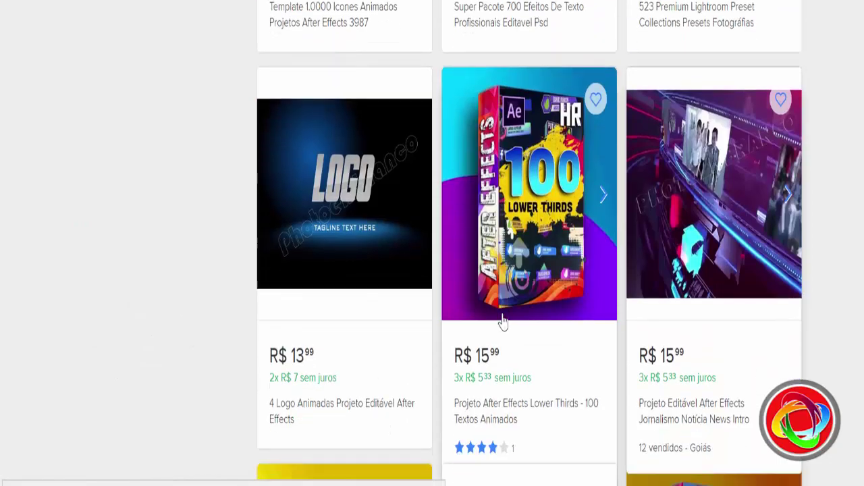
scroll(503, 317, "up", 1)
scroll(502, 322, "up", 4)
scroll(540, 283, "up", 5)
scroll(567, 243, "down", 2)
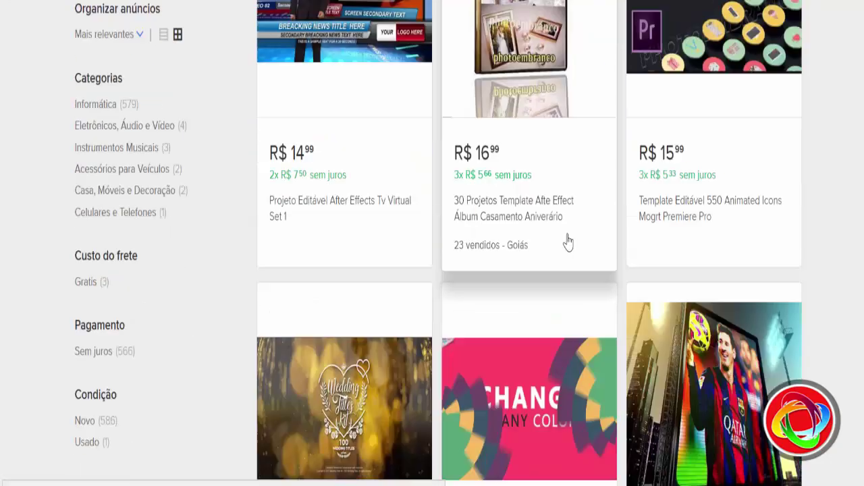
scroll(568, 255, "down", 3)
scroll(567, 256, "down", 5)
scroll(573, 237, "down", 3)
scroll(584, 201, "down", 5)
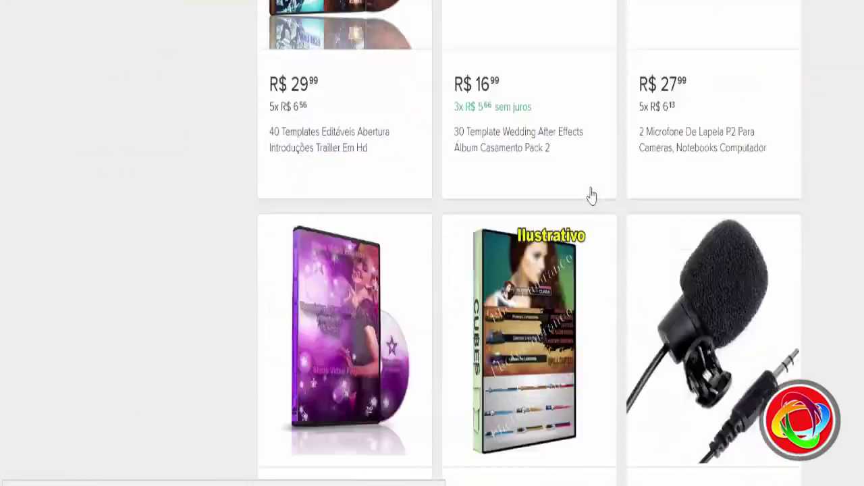
scroll(592, 195, "down", 3)
scroll(593, 177, "down", 5)
scroll(594, 173, "down", 3)
scroll(596, 173, "down", 3)
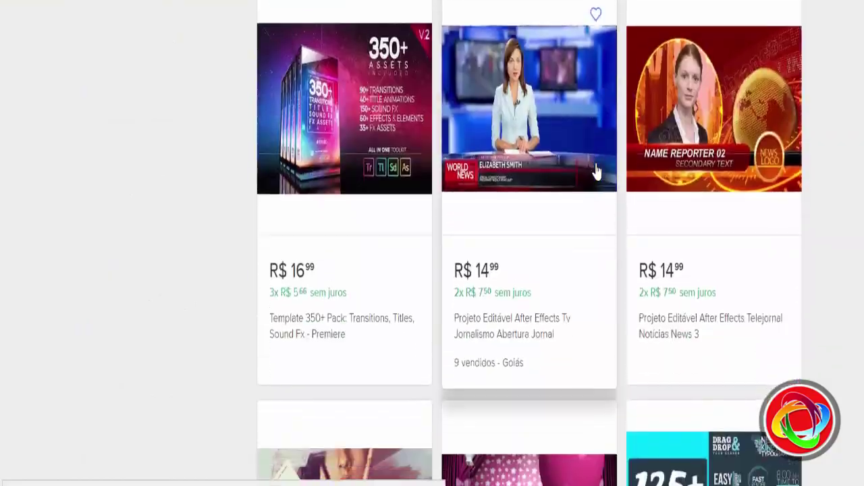
scroll(596, 170, "down", 4)
scroll(596, 169, "down", 5)
scroll(596, 170, "up", 4)
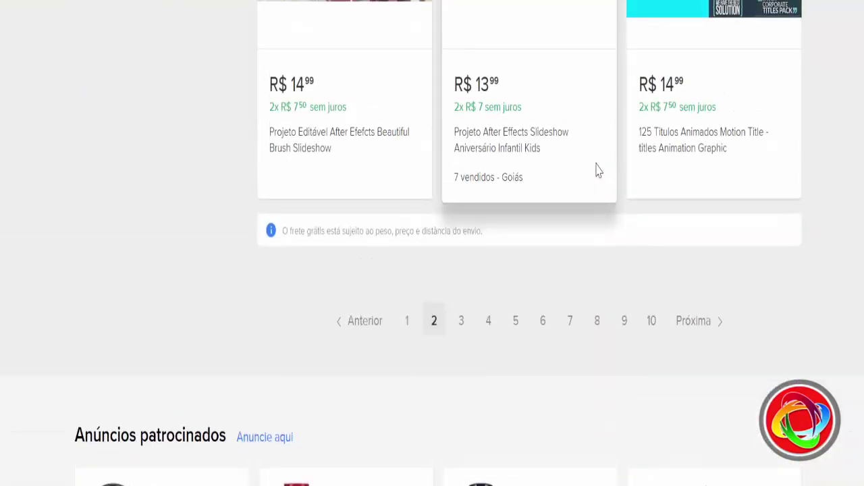
scroll(597, 169, "up", 8)
scroll(598, 169, "up", 4)
scroll(598, 168, "up", 4)
scroll(598, 167, "up", 4)
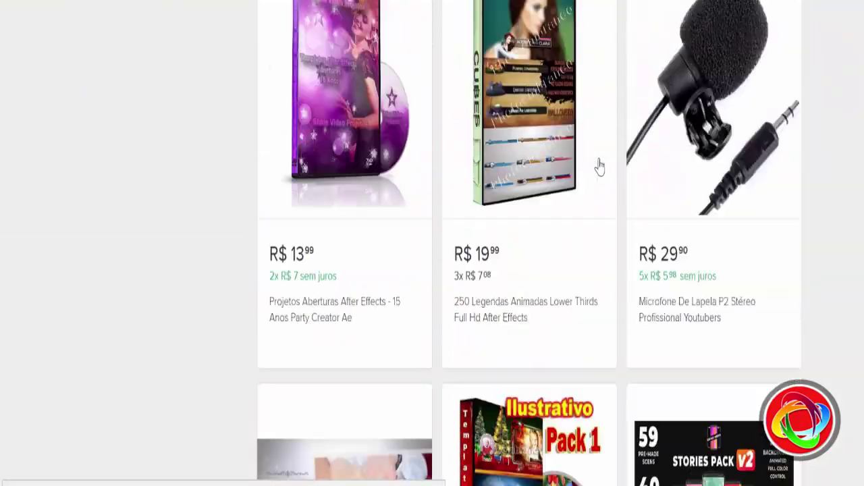
scroll(599, 165, "up", 3)
scroll(600, 165, "up", 4)
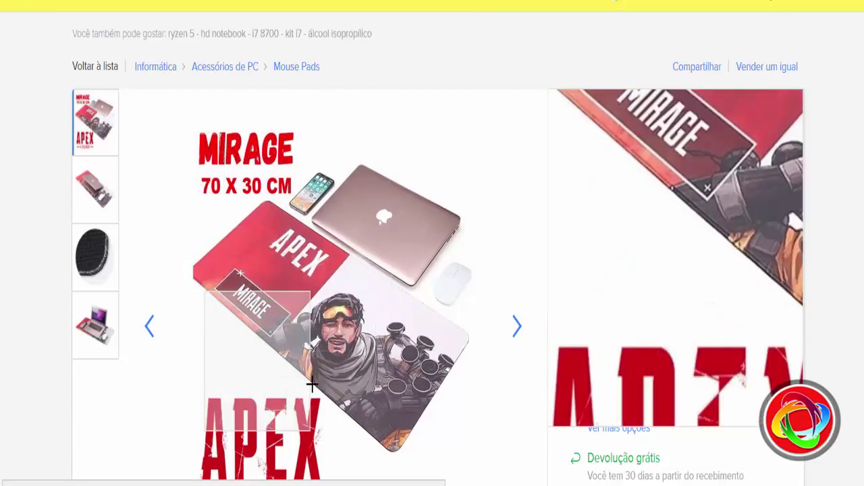
Show the laptop photo, then the main Mirage mouse pad photo, and scroll the listing.
left_click(97, 327)
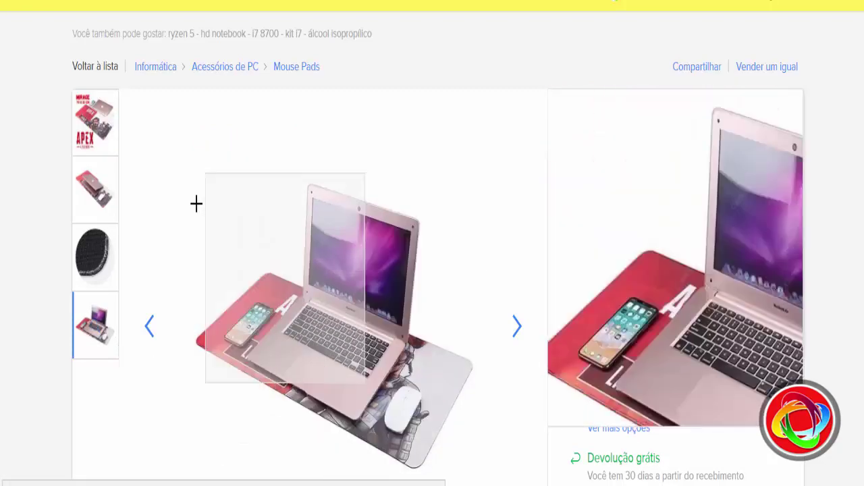
left_click(95, 123)
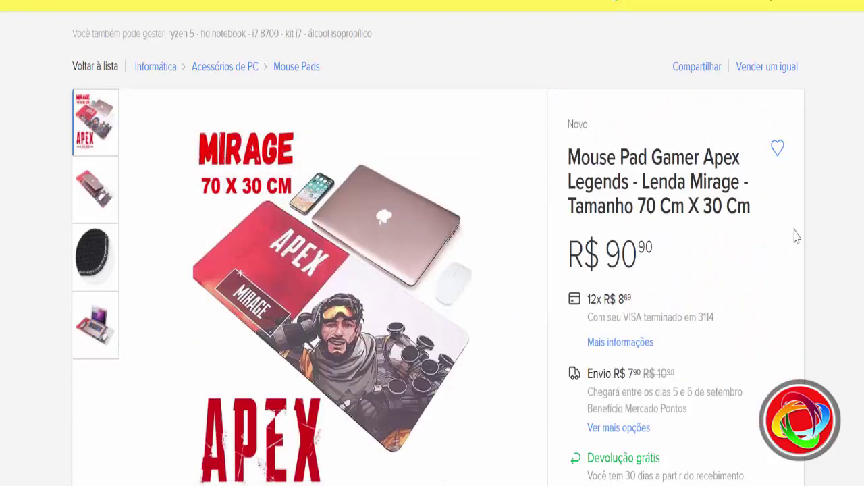
scroll(796, 237, "down", 2)
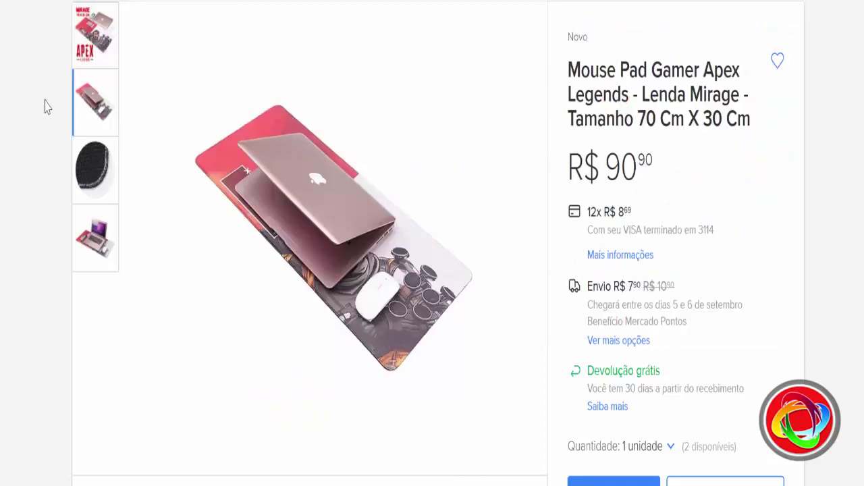
scroll(79, 212, "down", 3)
scroll(85, 218, "down", 2)
scroll(86, 218, "up", 6)
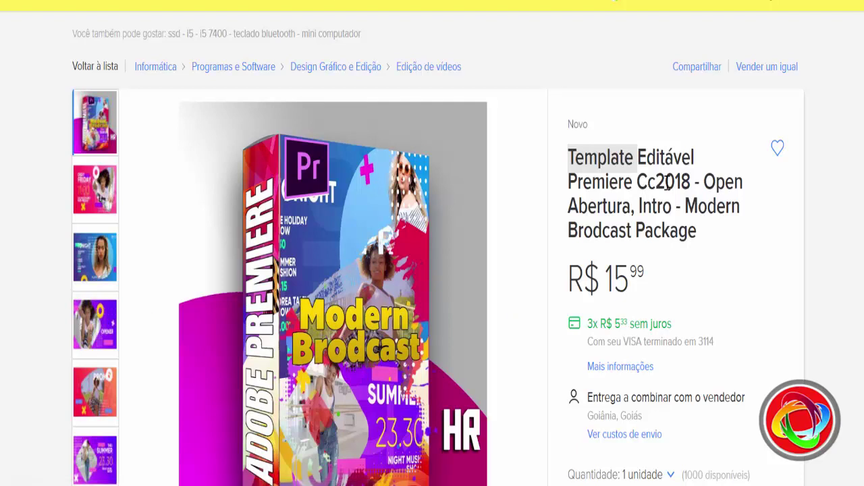
Deselect the Modern Brodcast listing title text and scroll the page briefly.
left_click(655, 173)
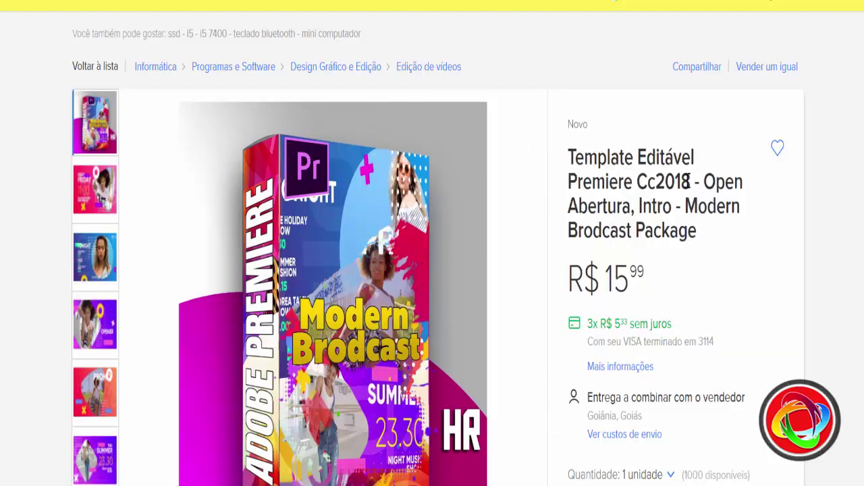
scroll(636, 178, "down", 5)
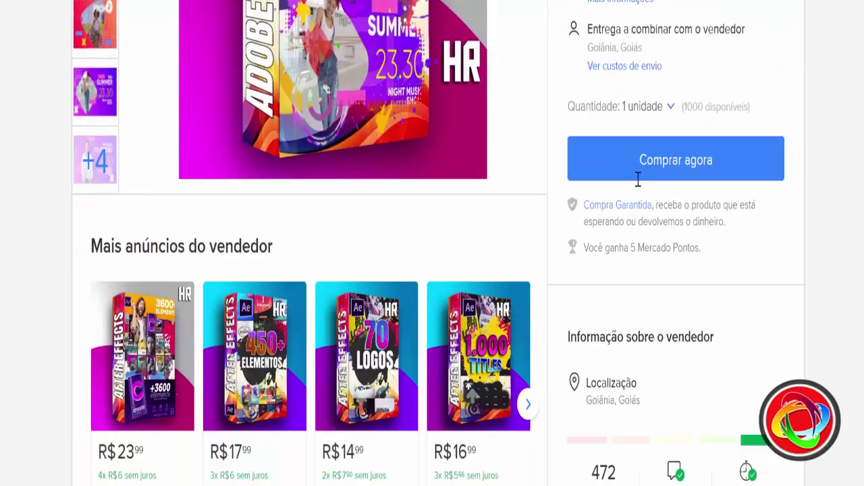
scroll(637, 179, "up", 5)
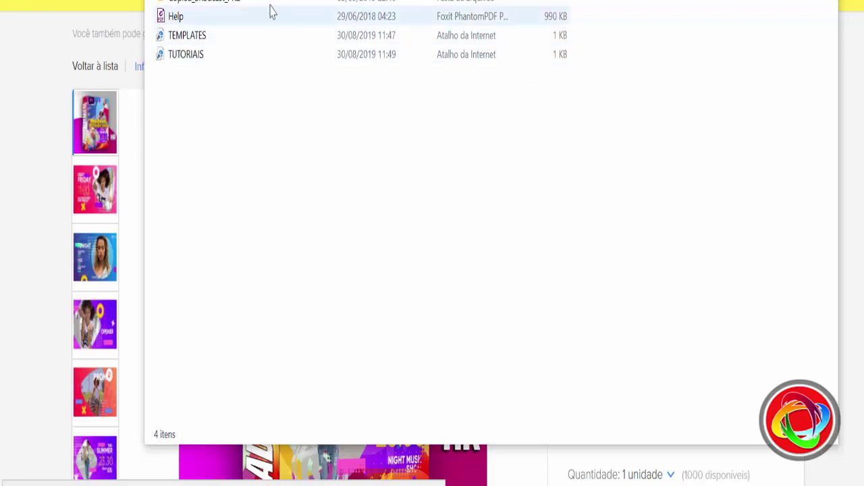
Open Propriedades for Copied_BRodcast_PR2, mark its 1.36 GB Tamanho, and cancel.
mouse_move(240, 5)
left_click(228, 6)
right_click(228, 7)
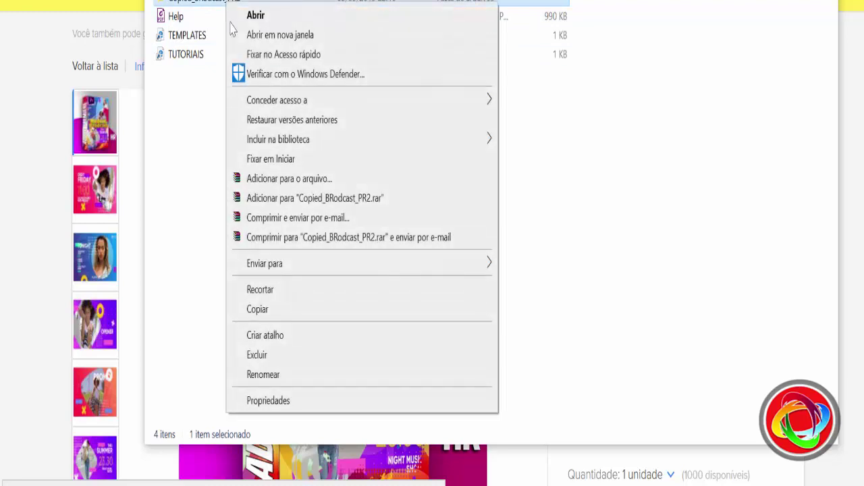
left_click(288, 405)
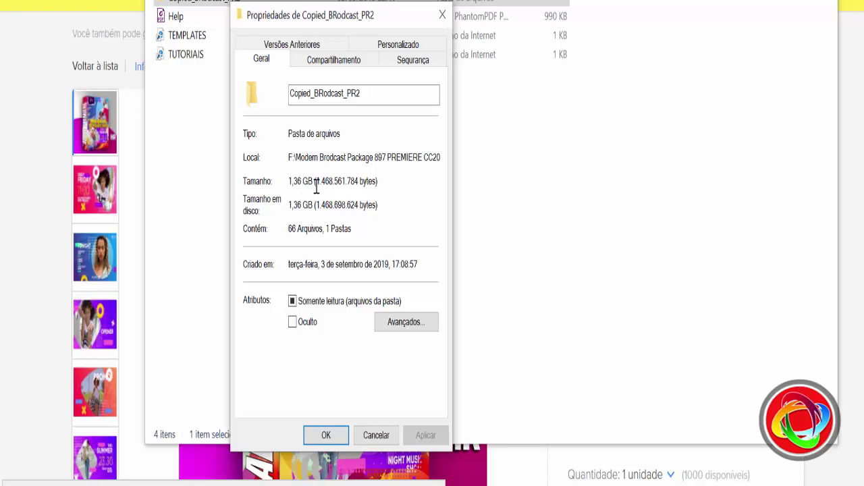
left_click_drag(292, 181, 313, 181)
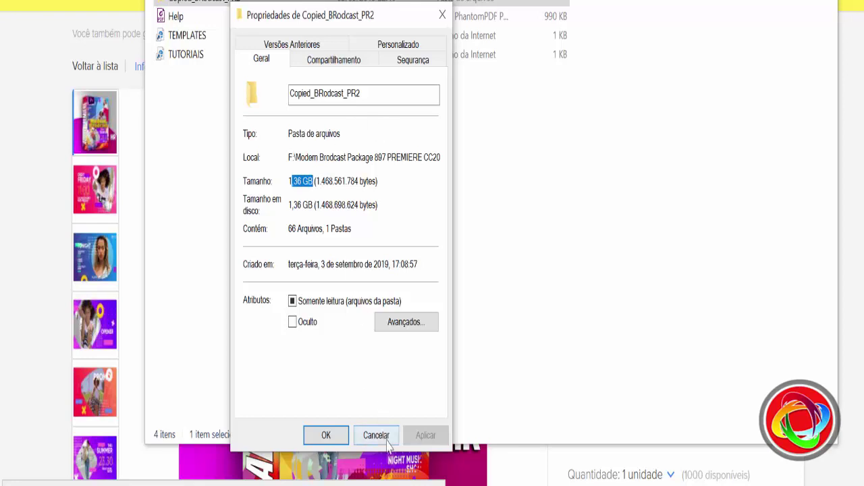
left_click(383, 436)
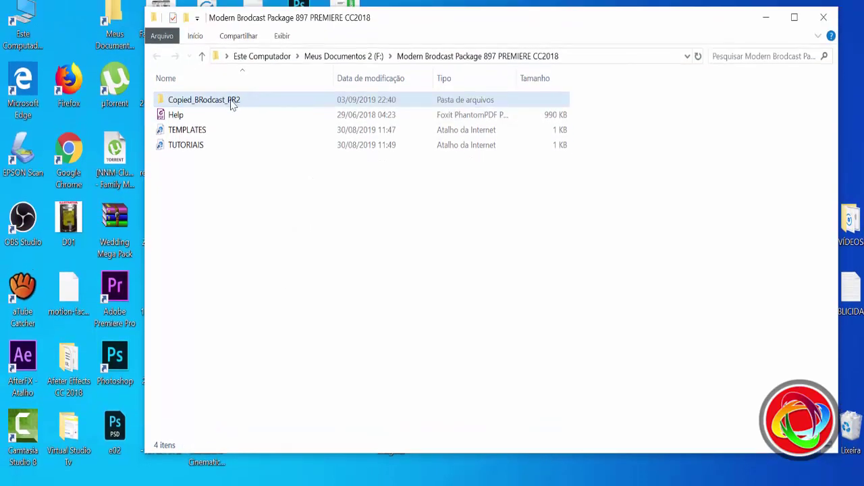
Enter the Copied_BRodcast_PR2 folder and launch the BRodcast_PR2 project in Premiere Pro.
left_click(233, 70)
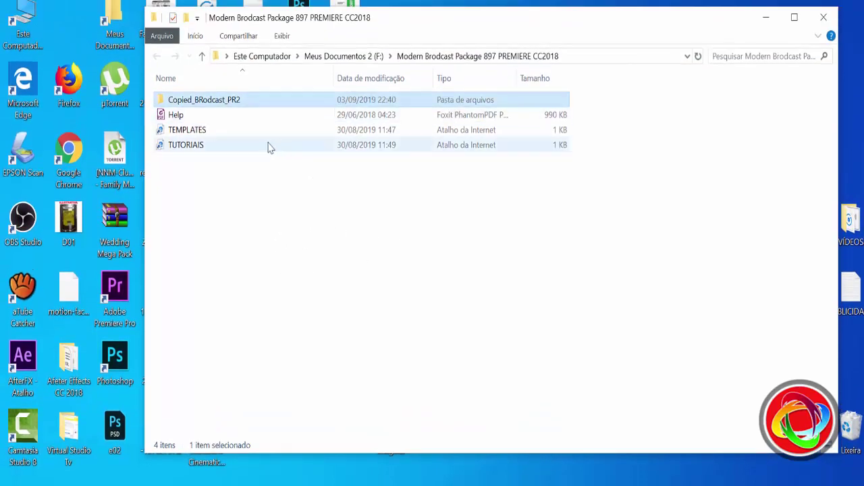
double_click(218, 108)
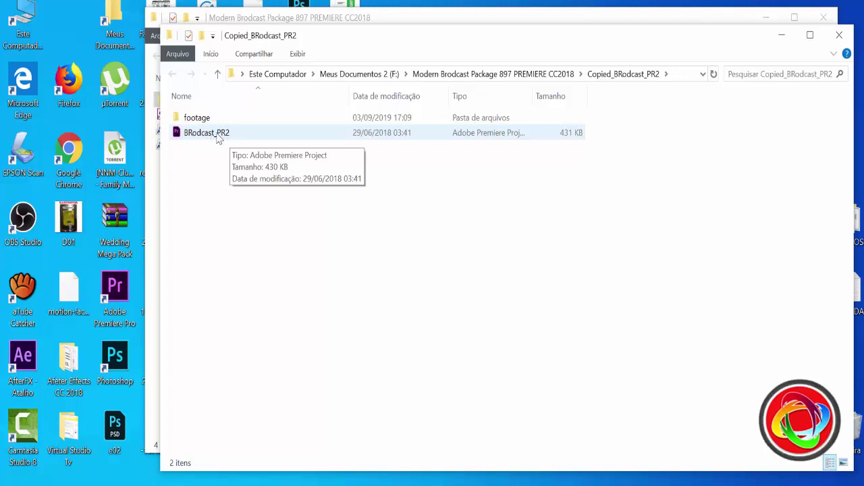
left_click(222, 139)
double_click(222, 139)
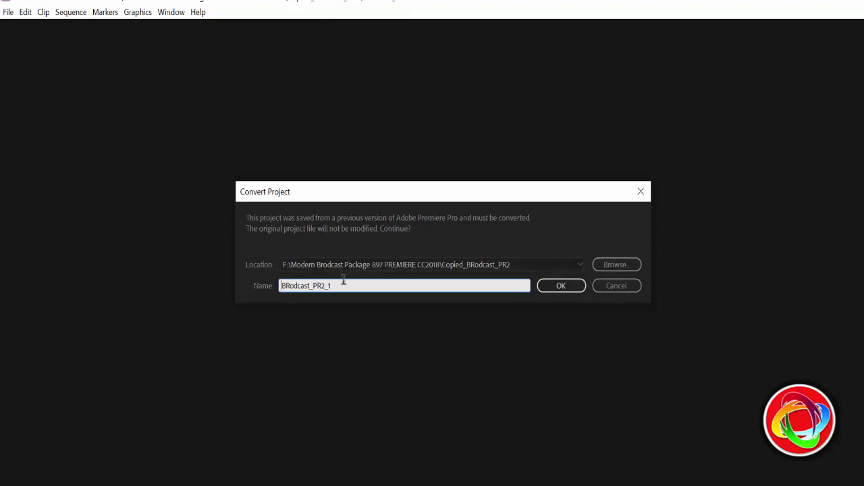
Accept the Convert Project dialog, keeping the name BRodcast_PR2_1.
left_click(567, 291)
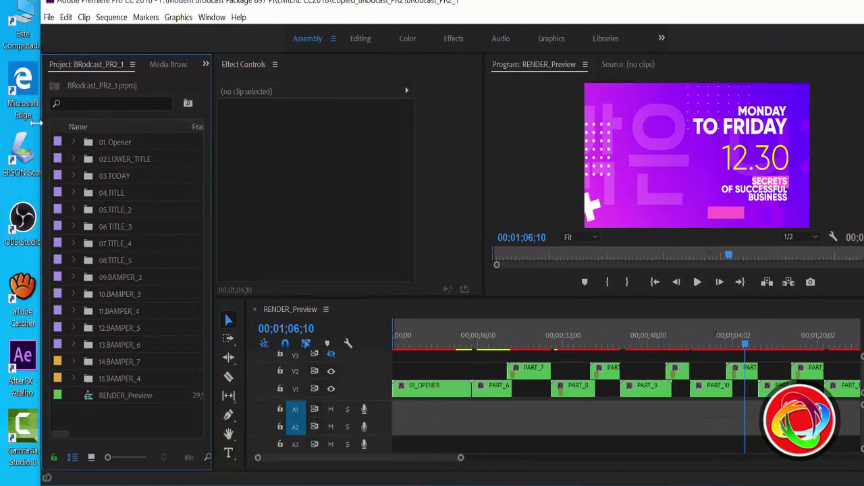
Narrow the Premiere window and bring the Copied_BRodcast_PR2 folder window to the front.
left_click_drag(37, 122, 53, 127)
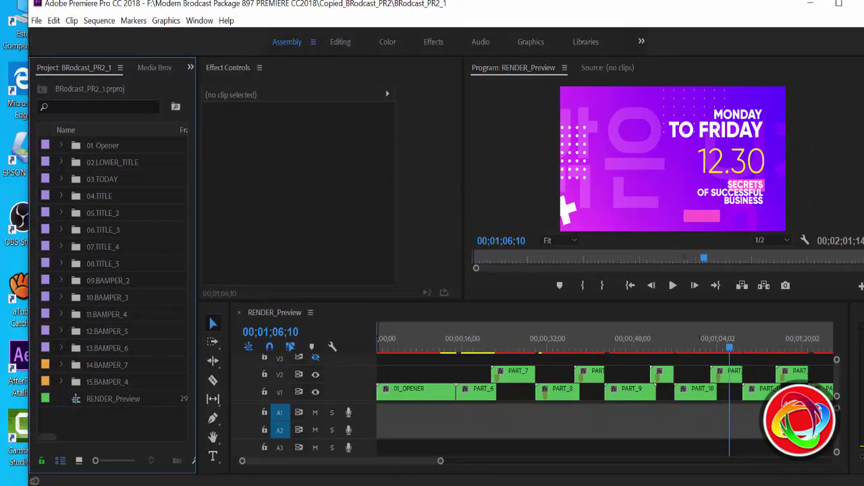
left_click(236, 459)
left_click(247, 134)
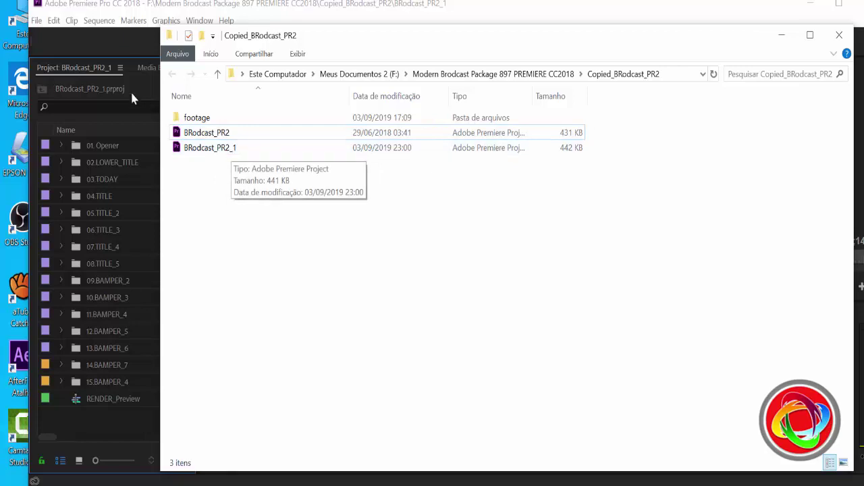
Select the new BRodcast_PR2_1 project file in Explorer, then switch back to Premiere Pro.
left_click(236, 149)
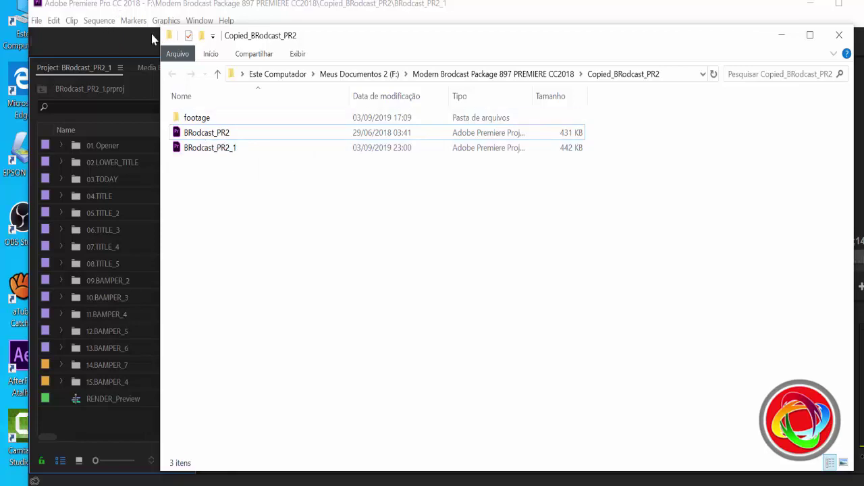
left_click(220, 152)
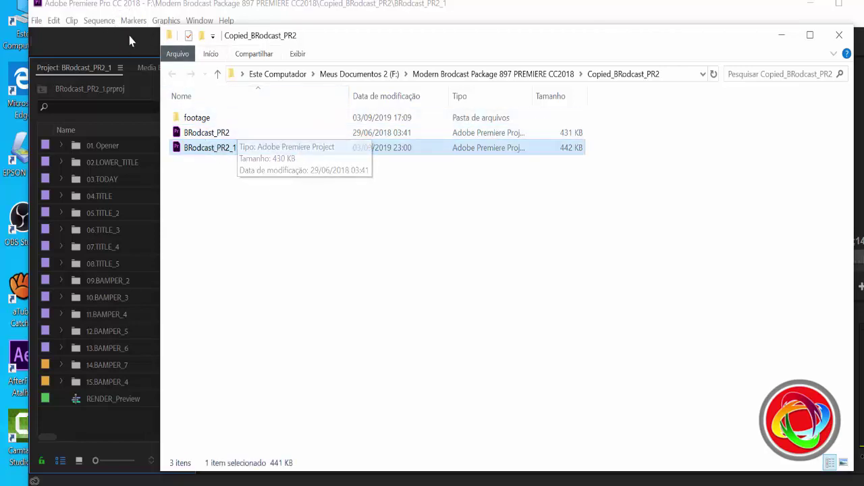
left_click(128, 8)
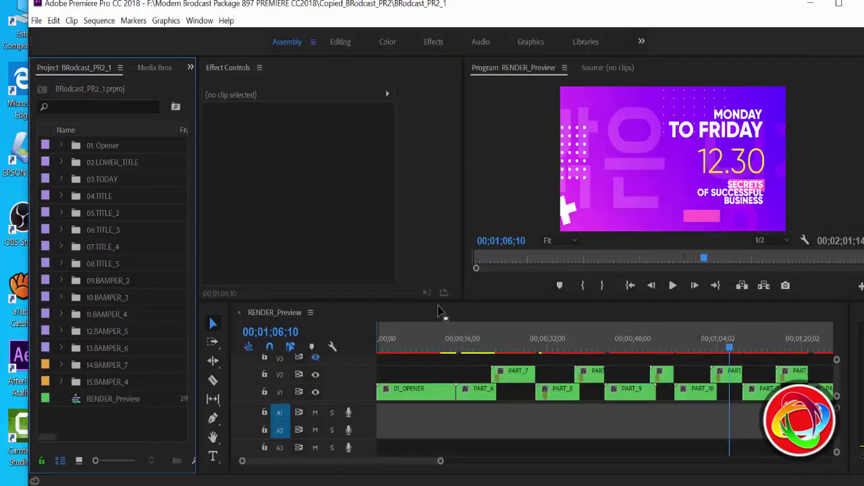
Scrub RENDER_Preview to the PROMO section, select the 01_OPENER clip, and expand the 01. Opener bin.
left_click(80, 399)
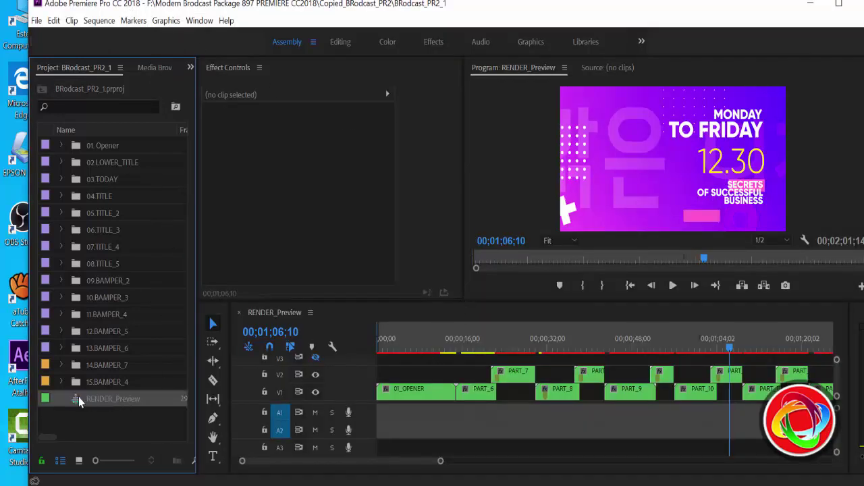
mouse_move(419, 347)
left_mouse_down()
mouse_move(577, 347)
mouse_move(414, 350)
left_mouse_up()
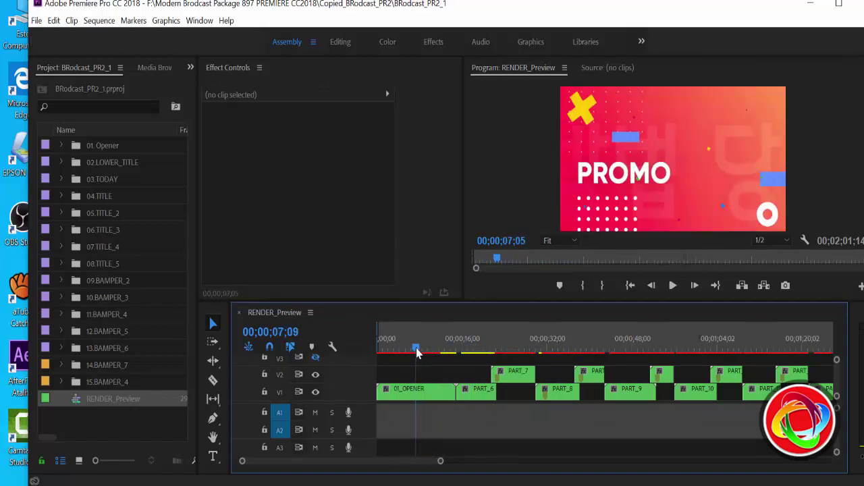
left_click(408, 391)
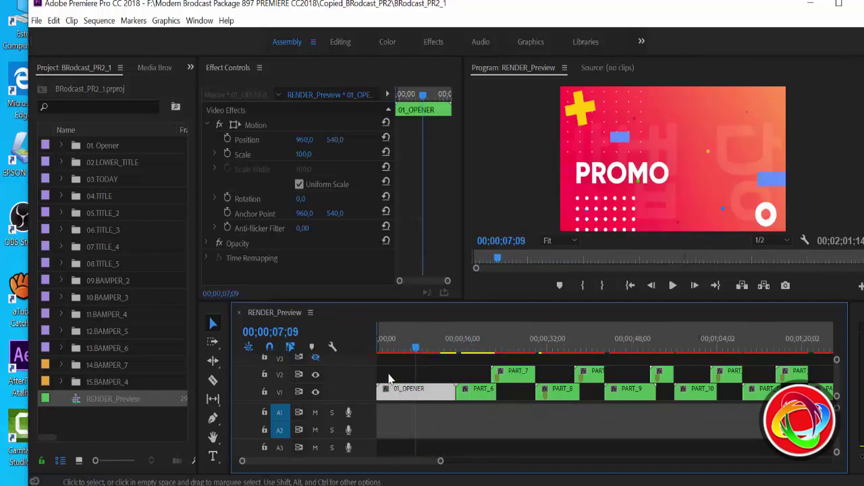
left_click(61, 146)
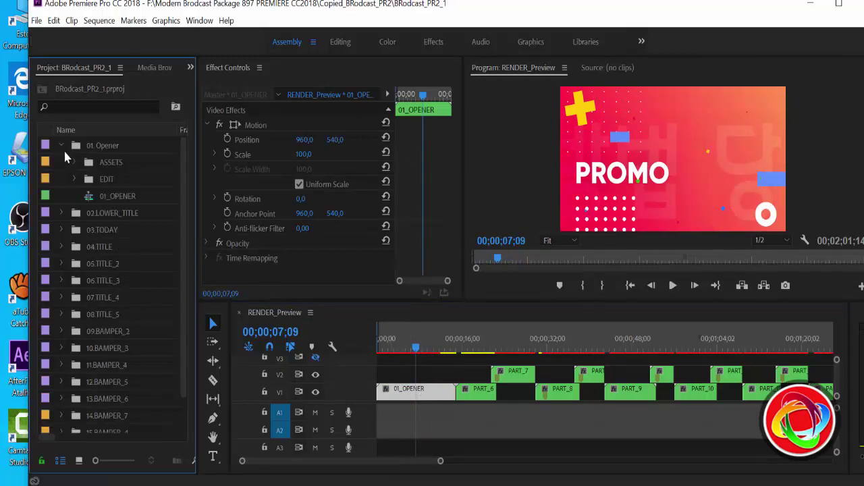
Open the 01_OPENER sequence, scrub its first seconds, and select the PART_1 clip.
double_click(112, 196)
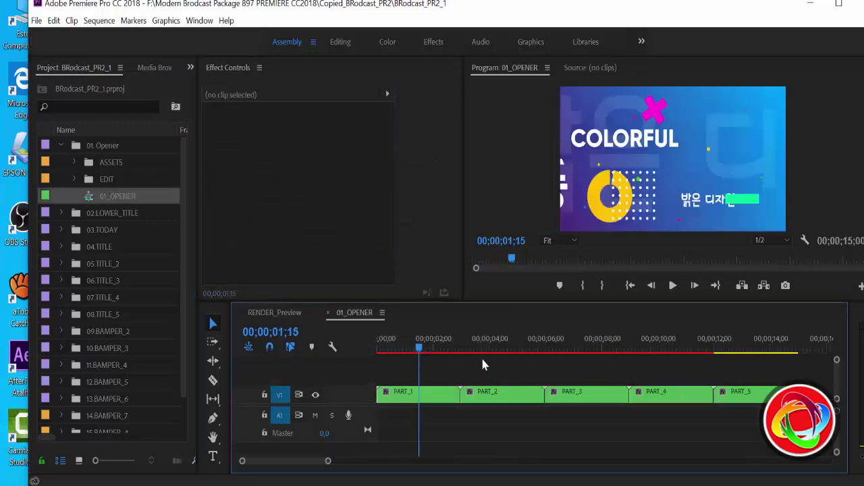
mouse_move(421, 350)
left_mouse_down()
mouse_move(459, 353)
mouse_move(436, 356)
left_mouse_up()
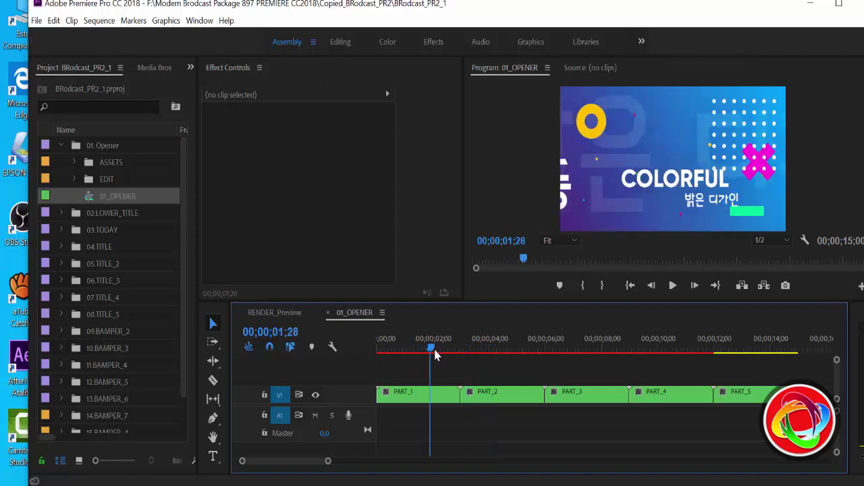
left_click(413, 396)
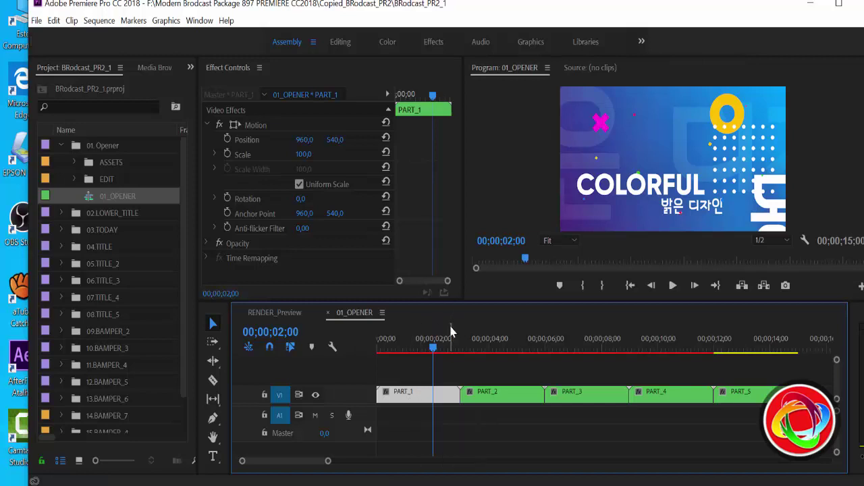
Open the nested PART_1 sequence, preview it around 00;00;01;11, and list the EDIT folder's sequences.
double_click(429, 401)
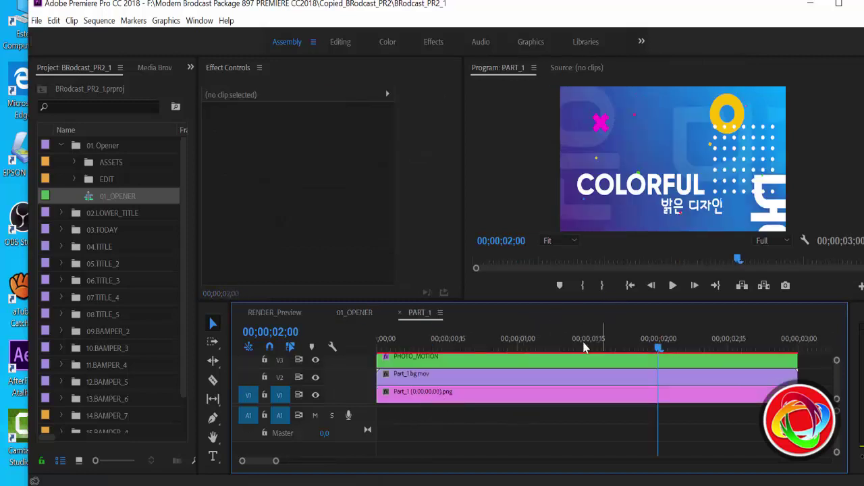
left_click(570, 351)
left_click_drag(571, 352, 527, 349)
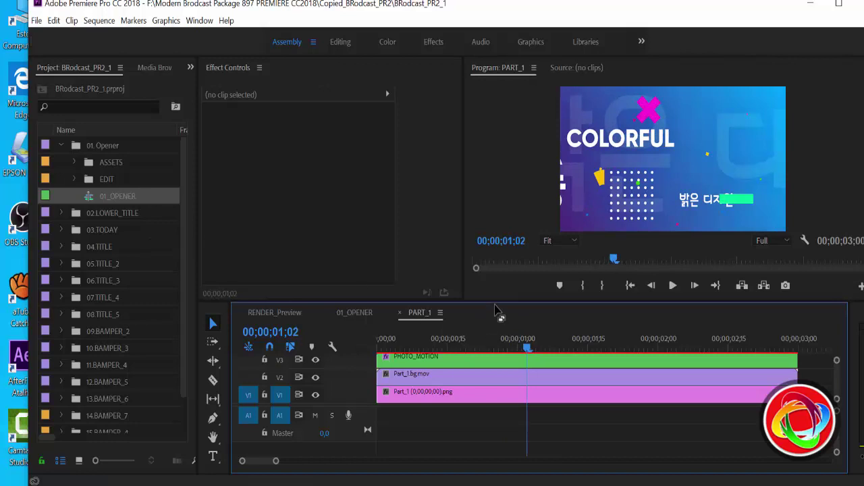
mouse_move(497, 299)
left_mouse_down()
mouse_move(491, 153)
mouse_move(500, 296)
left_mouse_up()
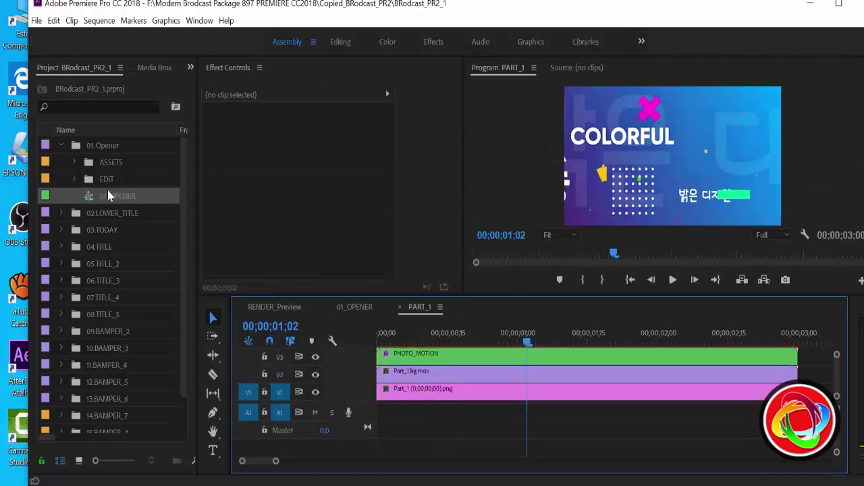
left_click(74, 180)
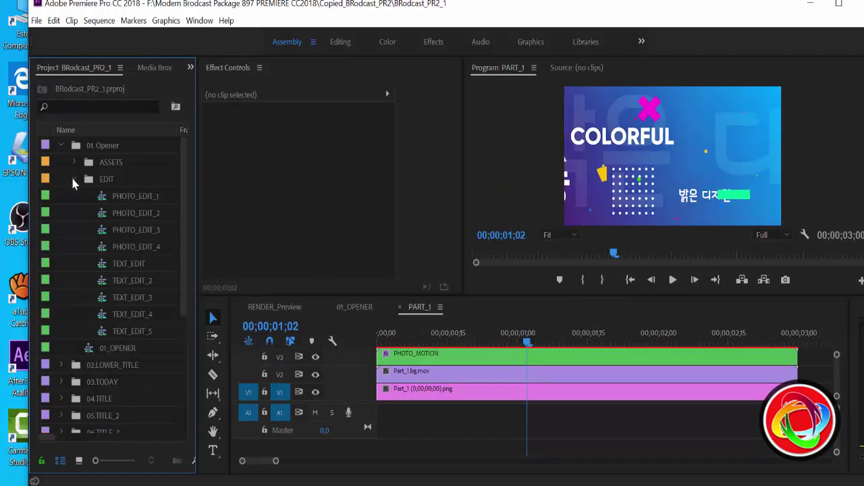
Select PHOTO_EDIT_1, raise the timeline to show the V4 track, and select TEXT_EDIT.
left_click(150, 201)
left_click(157, 204)
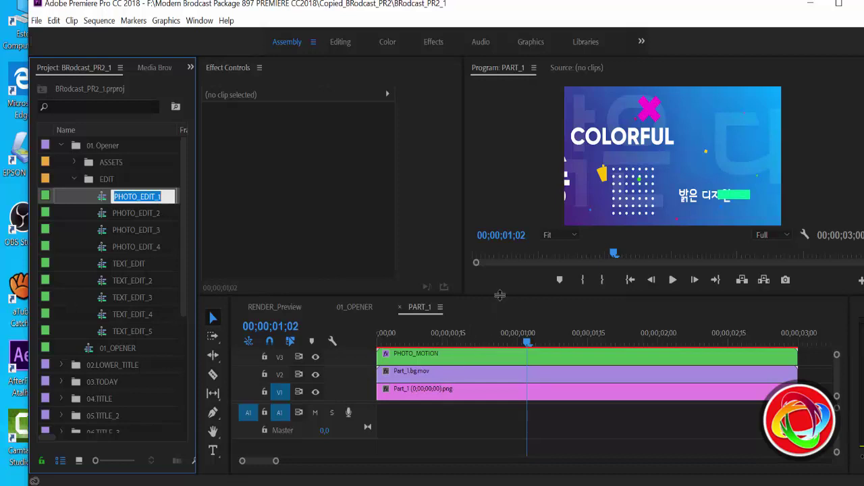
mouse_move(501, 299)
left_mouse_down()
mouse_move(496, 162)
mouse_move(515, 268)
left_mouse_up()
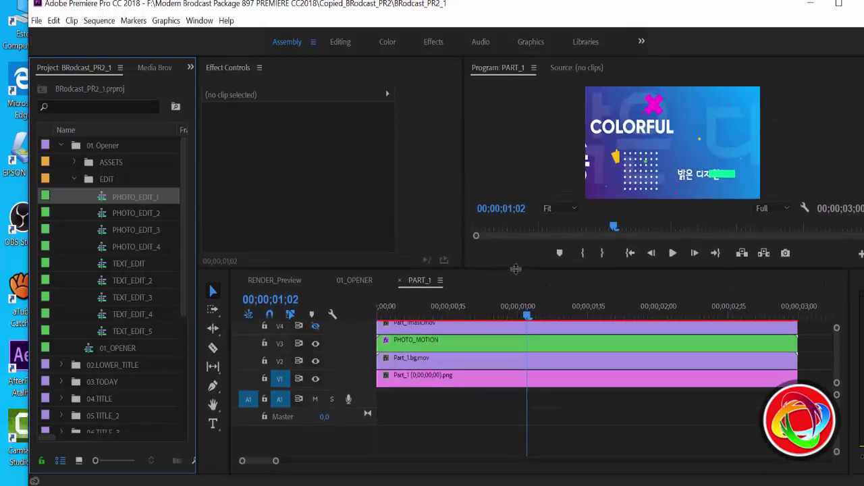
left_click_drag(516, 269, 516, 269)
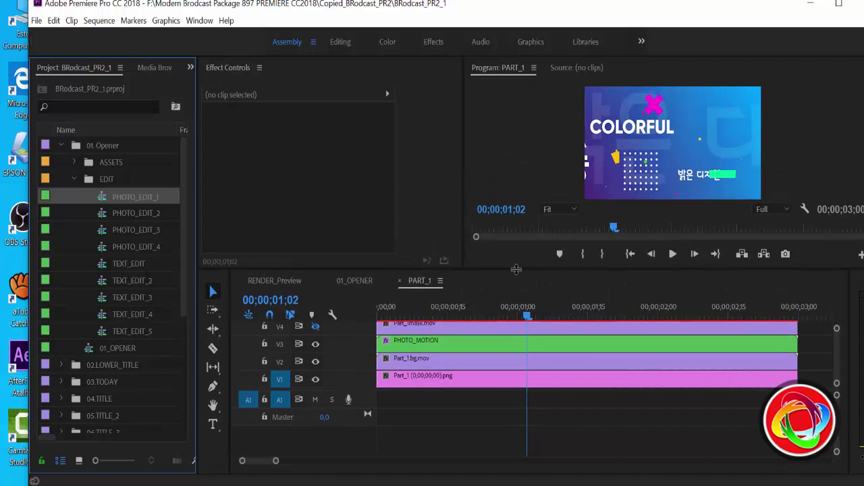
left_click(139, 266)
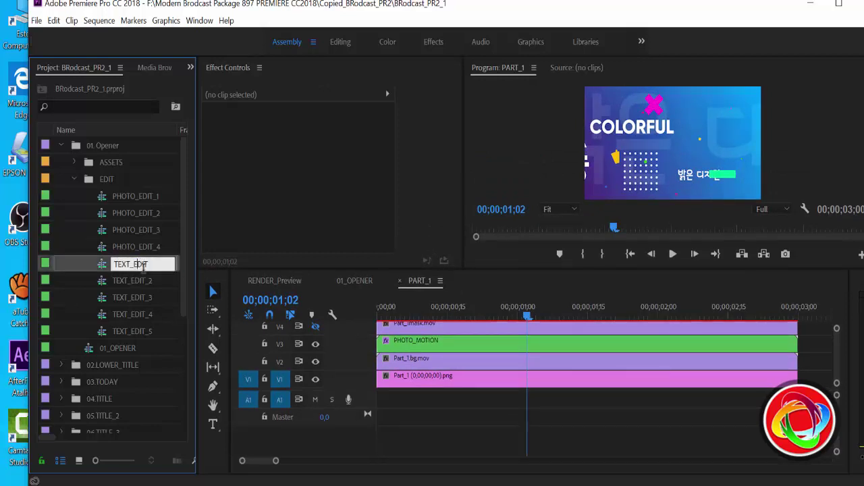
double_click(119, 270)
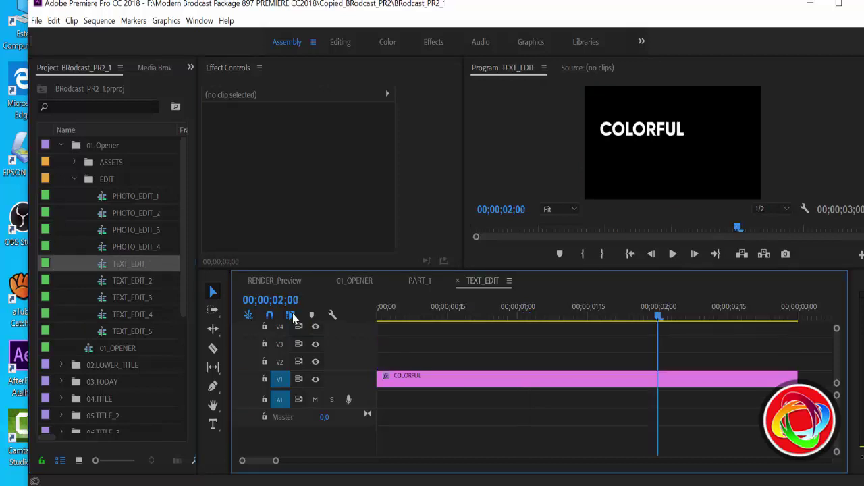
left_click(451, 378)
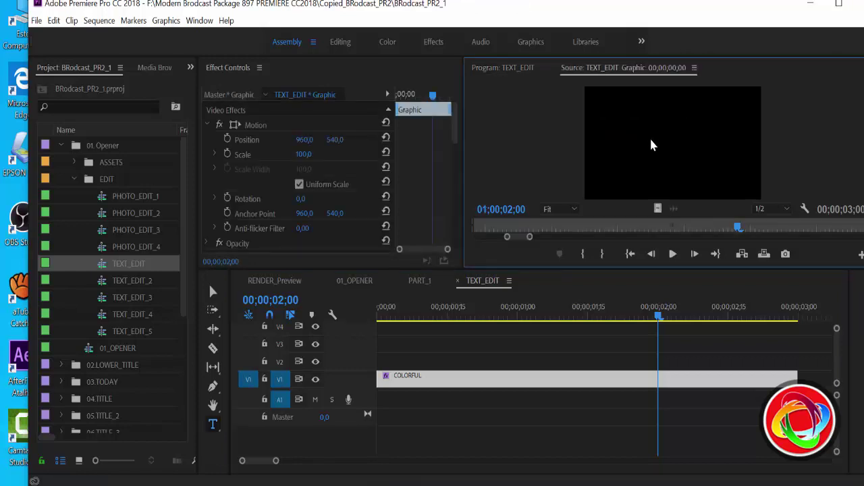
left_click(458, 281)
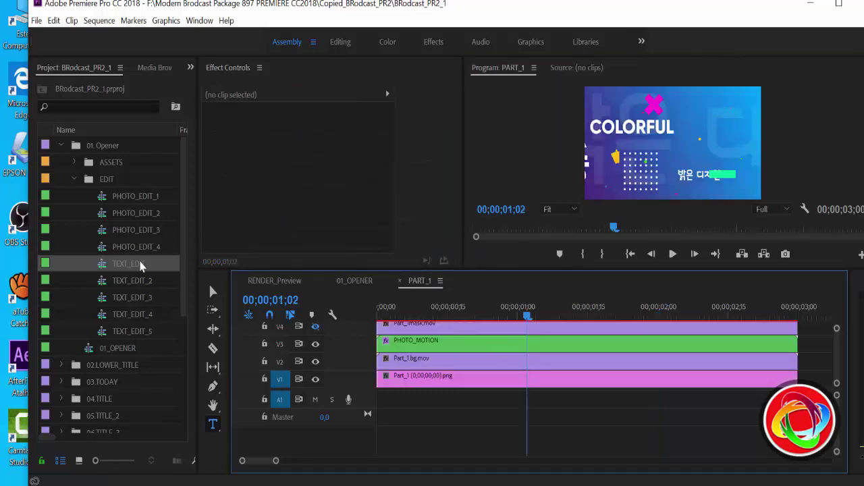
left_click(118, 263)
left_click(103, 263)
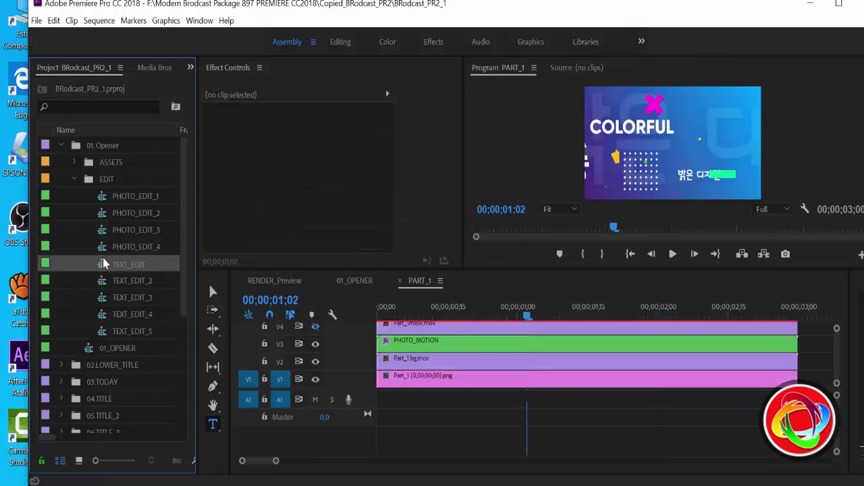
Replace the COLORFUL title in TEXT_EDIT with the new name, save, and go back to PART_1.
double_click(103, 263)
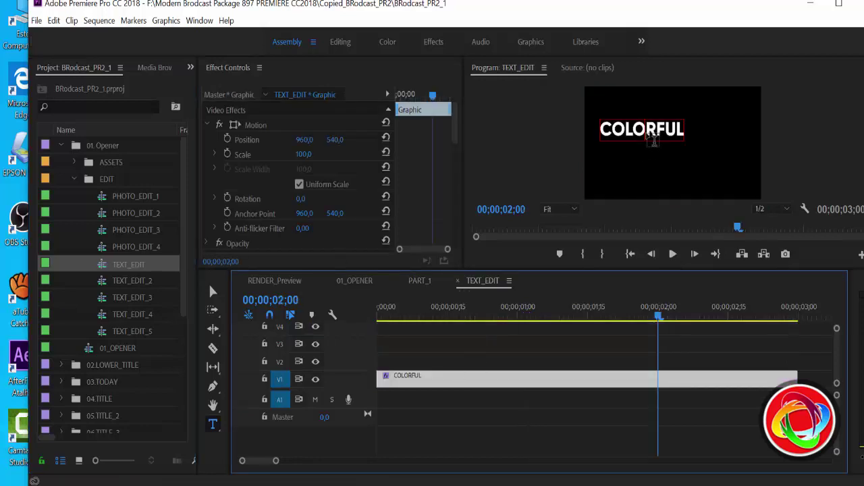
left_click(653, 138)
double_click(653, 138)
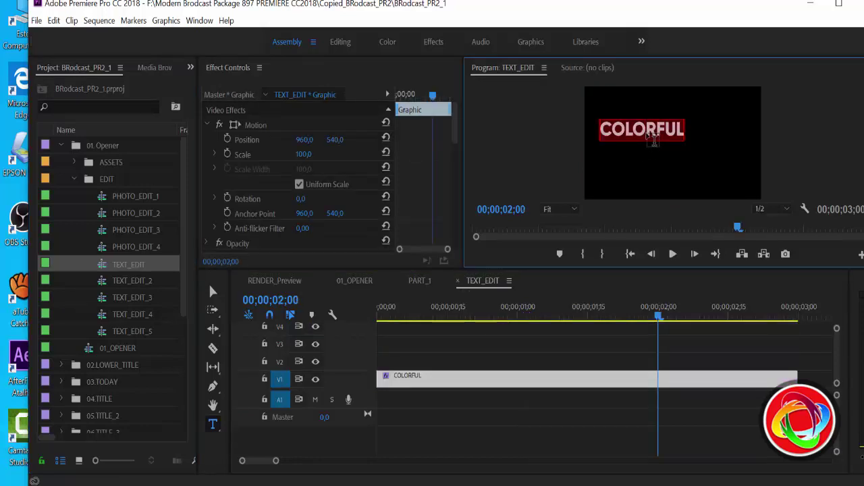
type("HELIO")
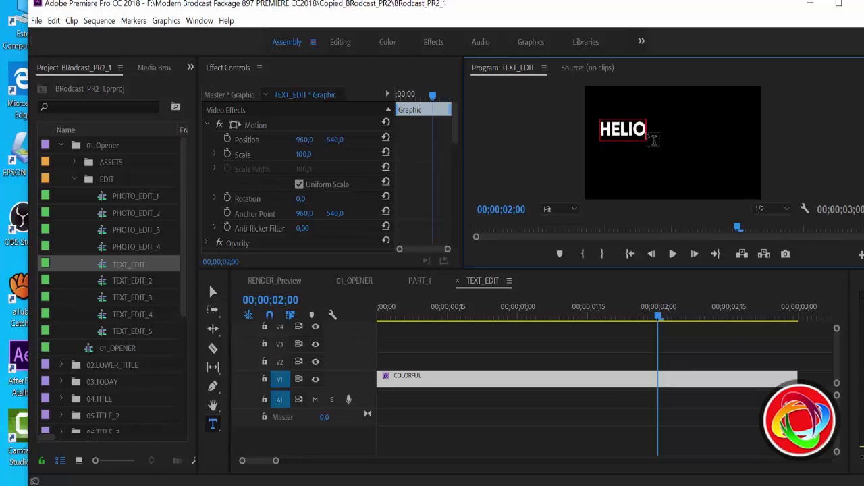
type(" REIS")
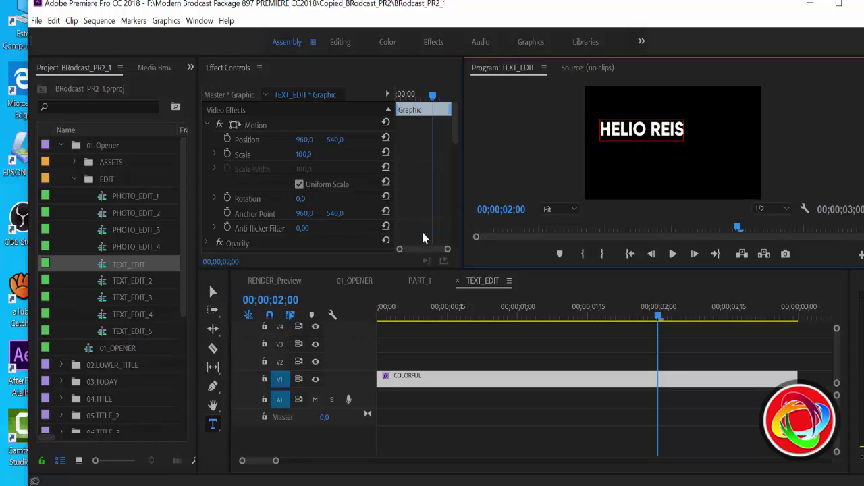
left_click(212, 290)
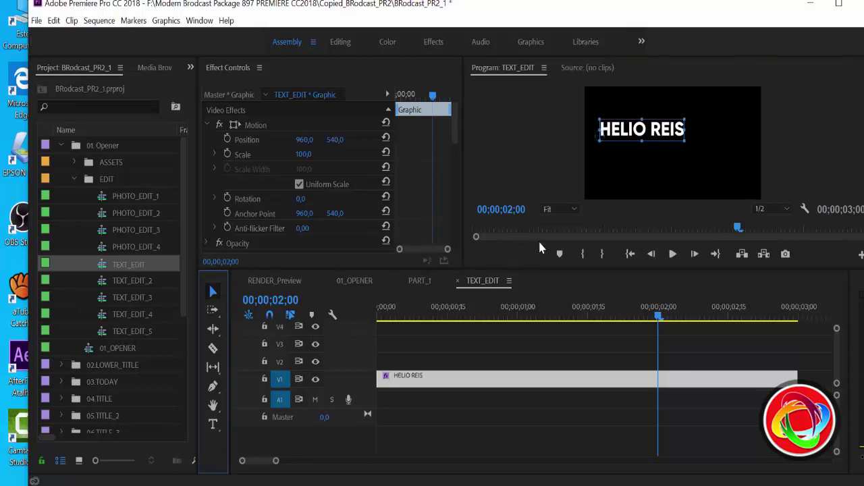
key("ctrl+s")
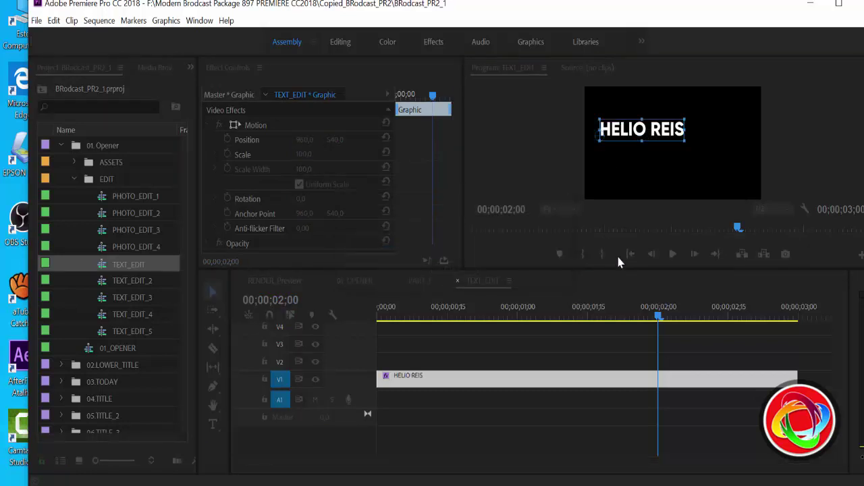
left_click(417, 281)
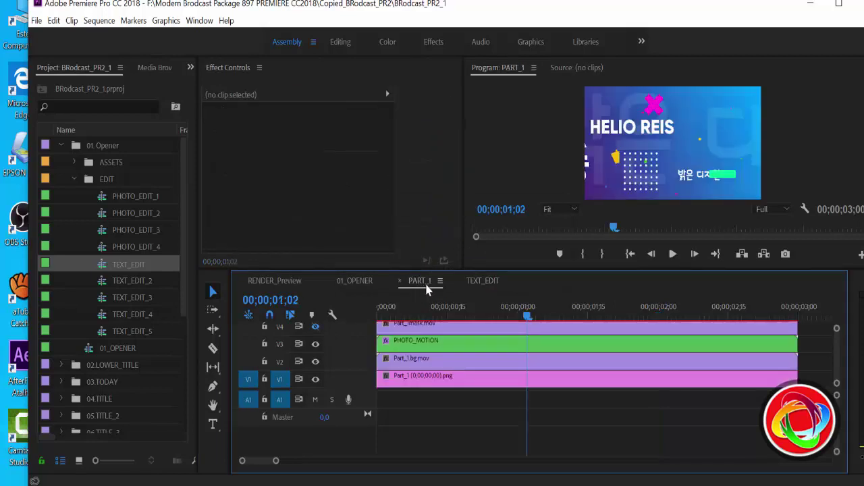
Close the TEXT_EDIT sequence tab and select PHOTO_EDIT_1 in the Project panel.
left_click(490, 289)
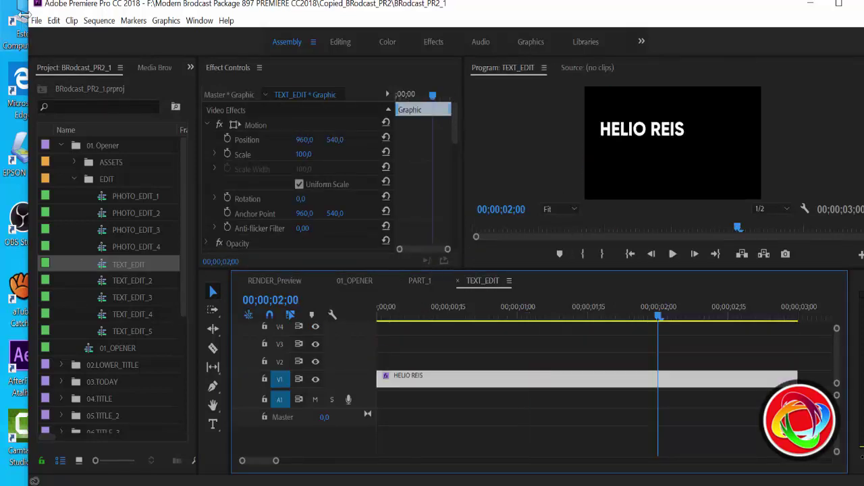
left_click(36, 21)
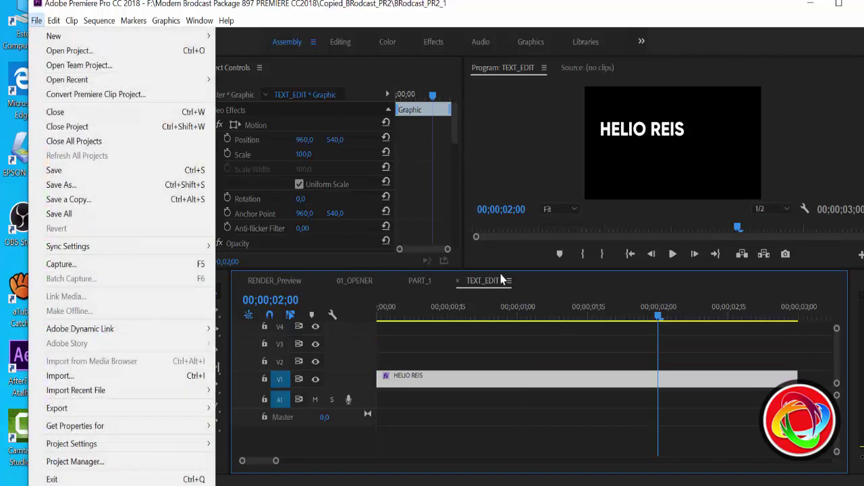
left_click(495, 286)
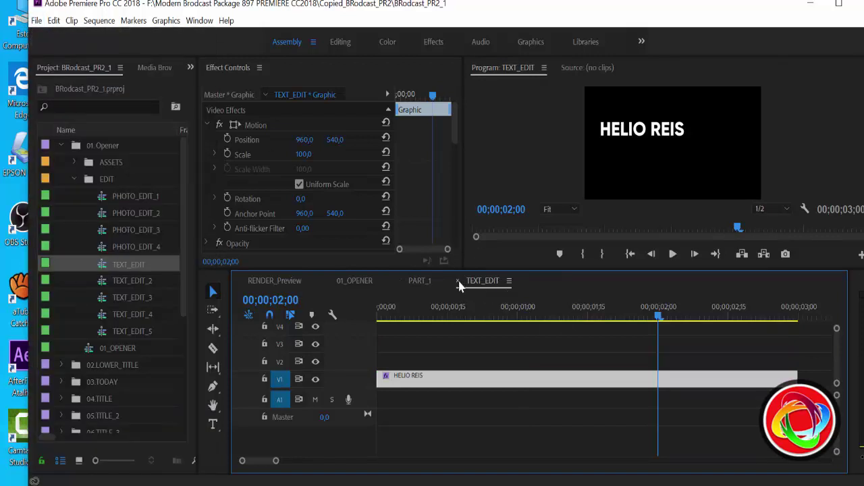
left_click(458, 282)
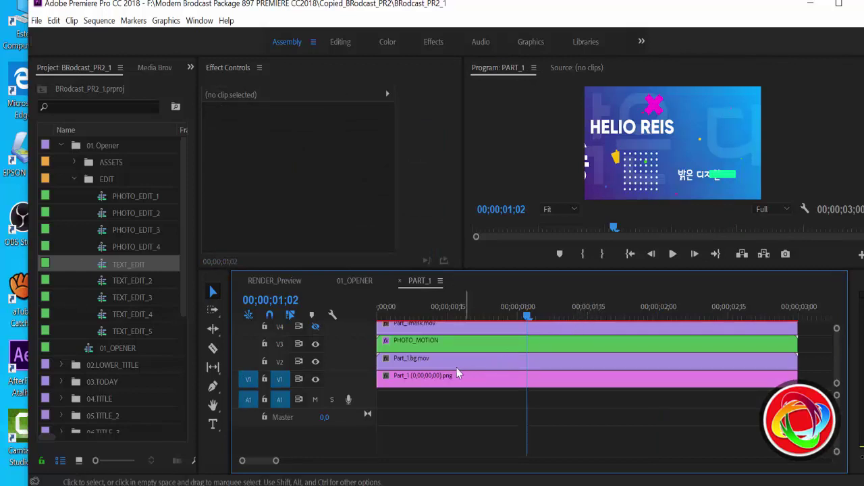
left_click(451, 347)
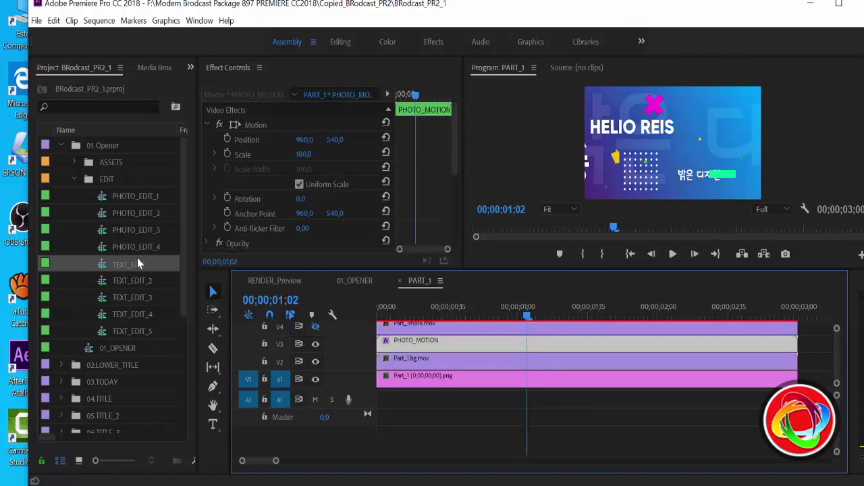
left_click(139, 198)
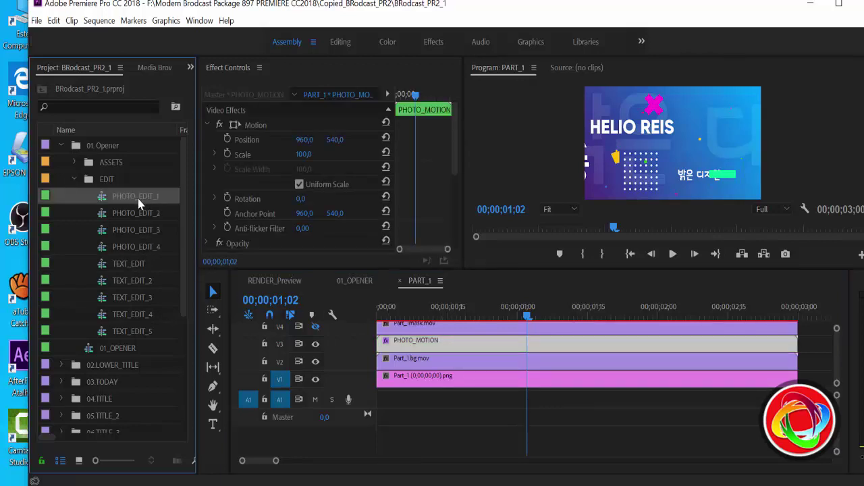
Open and preview PHOTO_EDIT_1, then close it and the PART_1 sequence.
double_click(103, 198)
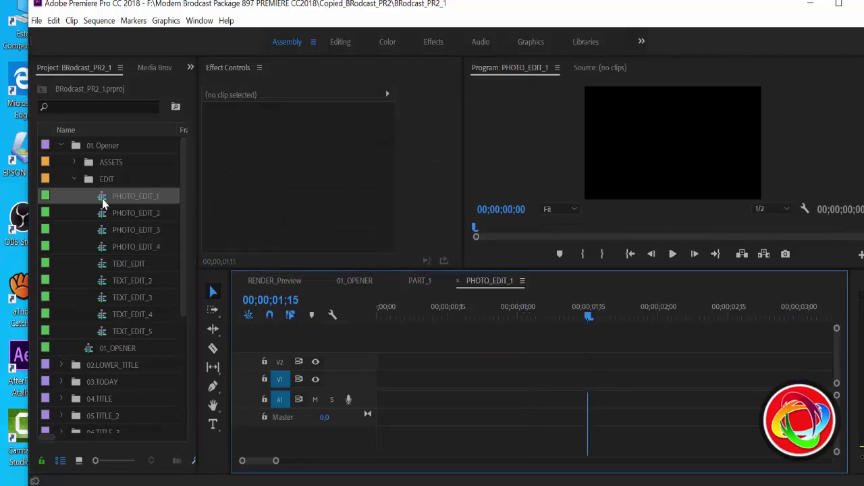
left_click_drag(502, 316, 495, 316)
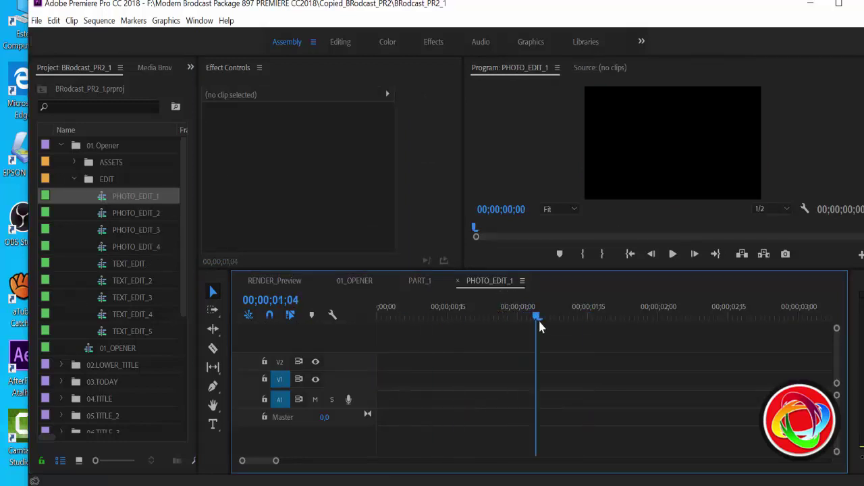
mouse_move(434, 327)
left_mouse_down()
mouse_move(558, 314)
mouse_move(420, 316)
left_mouse_up()
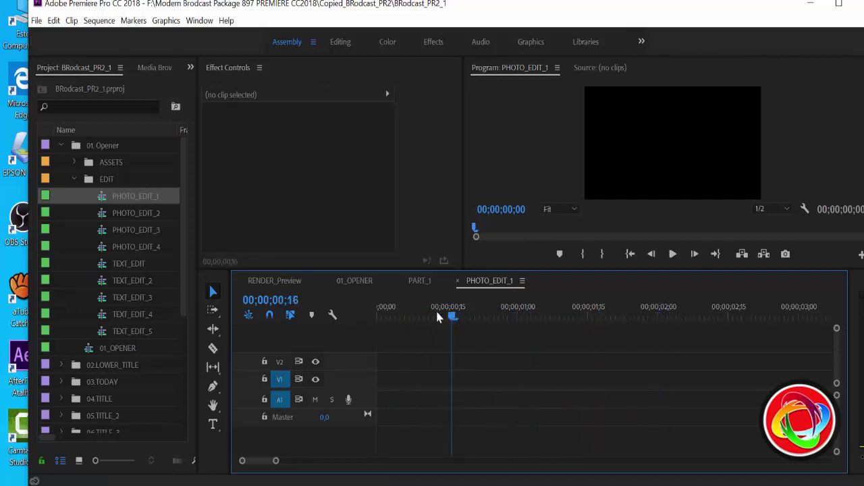
left_click(457, 281)
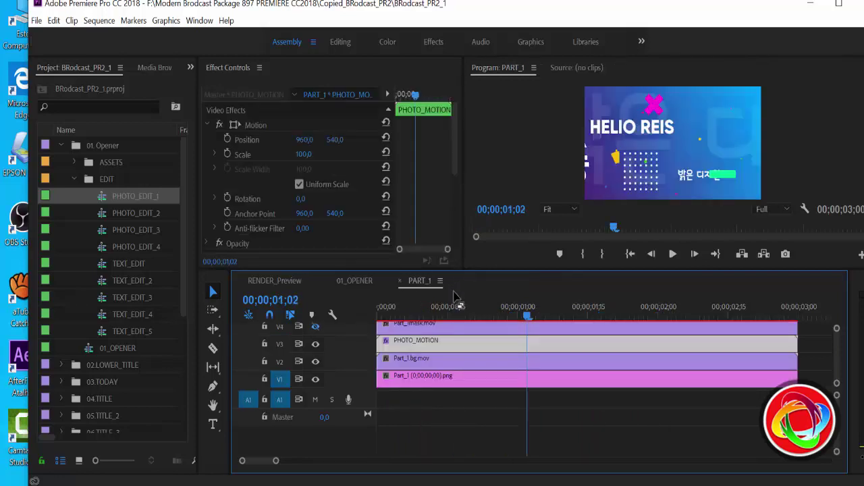
left_click_drag(404, 313, 447, 324)
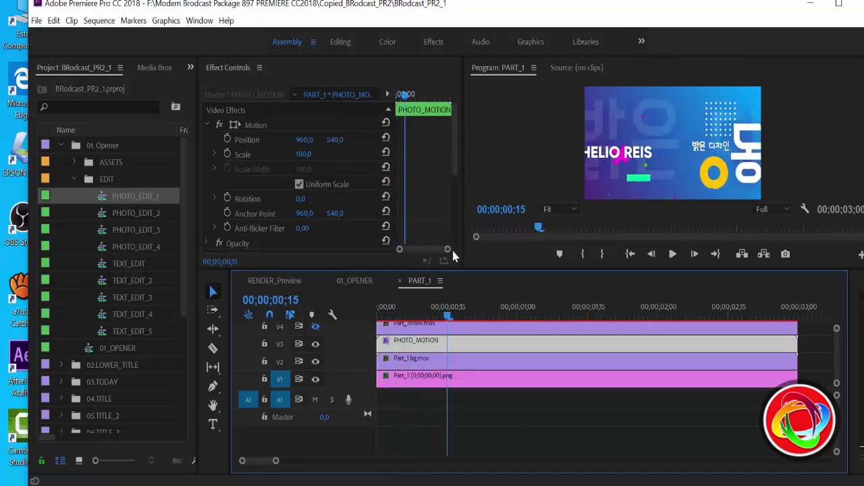
left_click(400, 281)
Preview the opener from OPENER to PROMO and enlarge the program preview.
left_click_drag(496, 325, 567, 311)
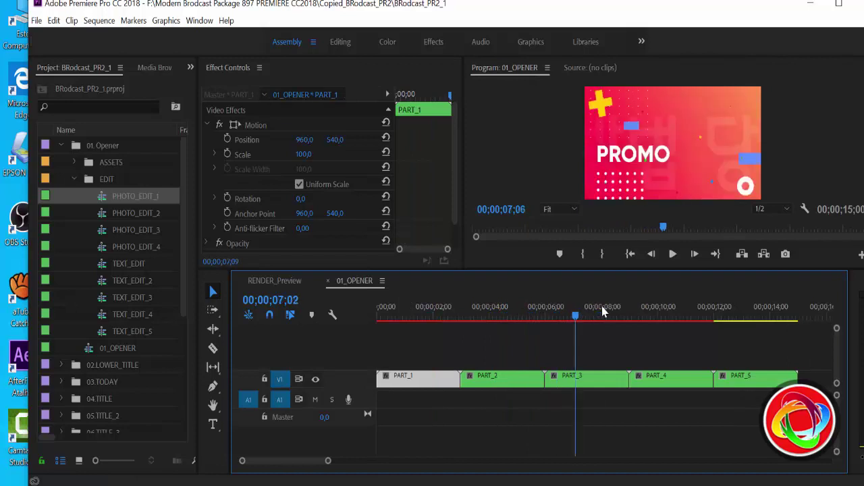
left_click_drag(567, 310, 526, 309)
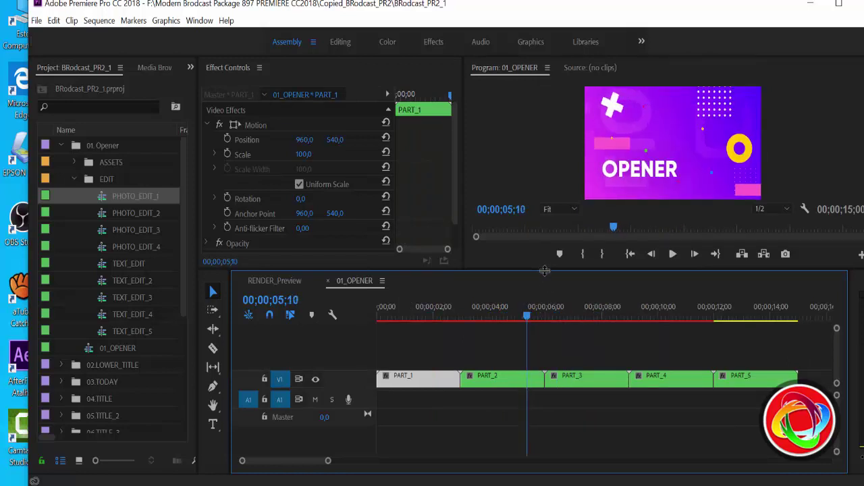
left_click_drag(544, 269, 544, 311)
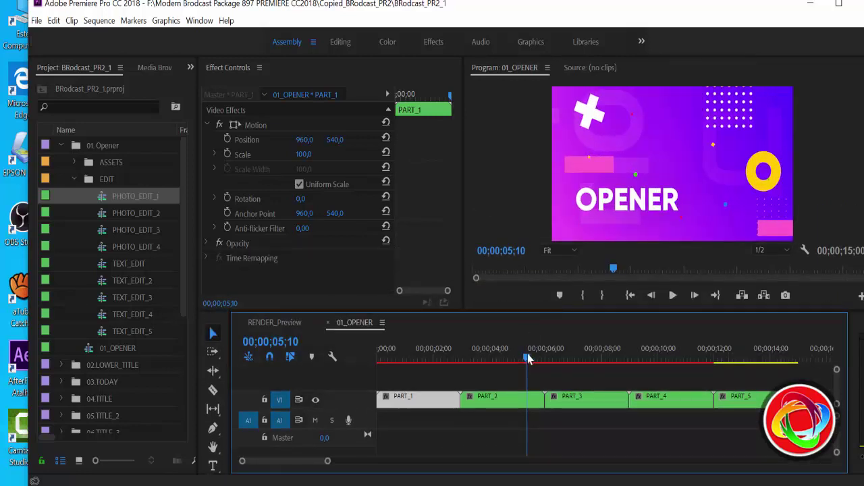
left_click_drag(531, 358, 768, 358)
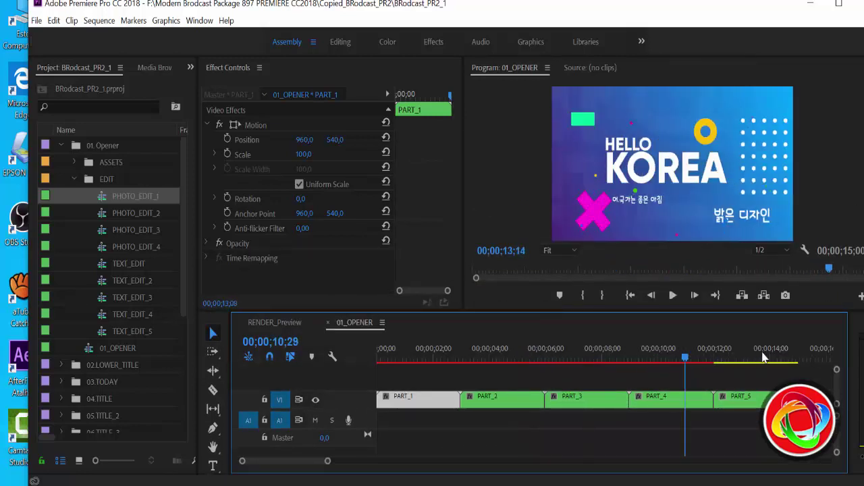
Locate the PROMO section, select the PART_3 clip, and select TEXT_EDIT_3 in the project.
left_click_drag(536, 358, 581, 382)
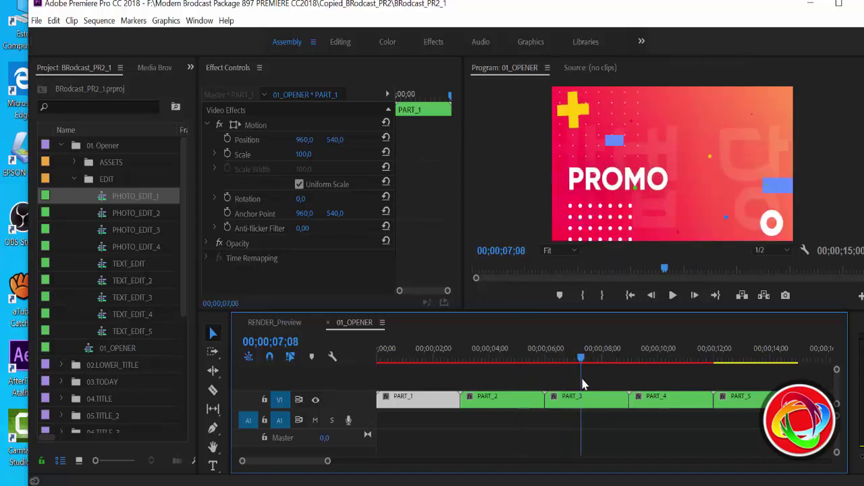
left_click(594, 404)
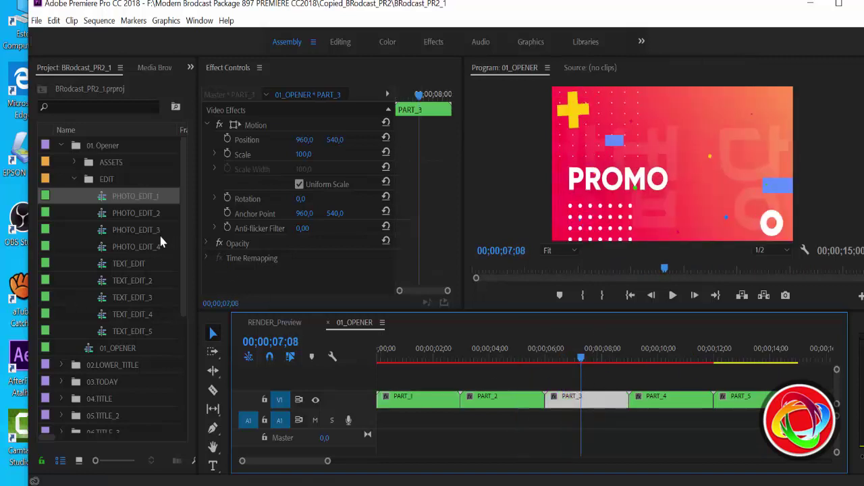
left_click(143, 302)
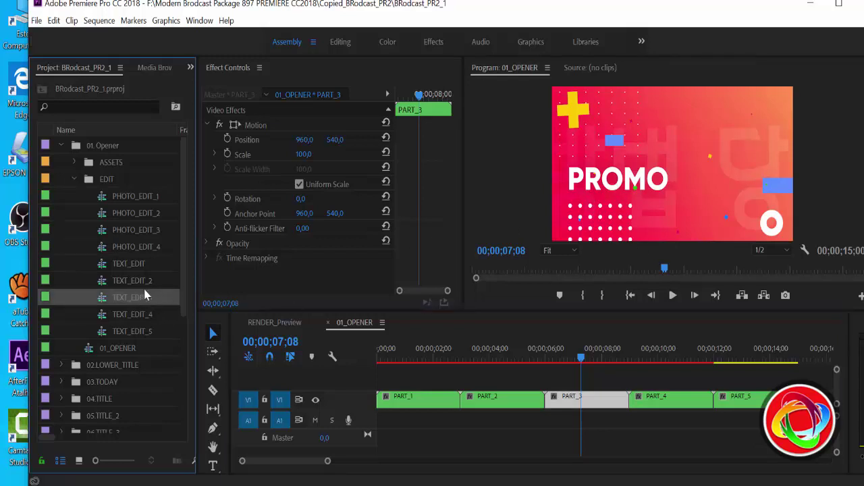
Open TEXT_EDIT_3 and start editing its PROMO title text.
double_click(105, 303)
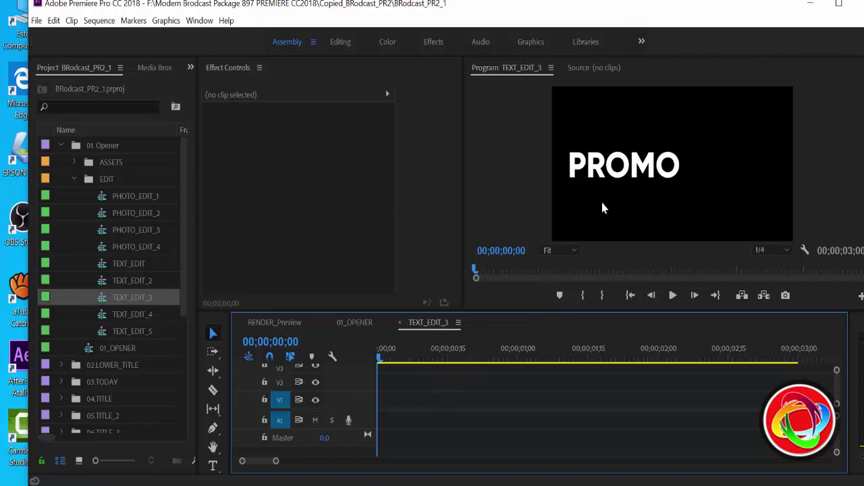
left_click(614, 175)
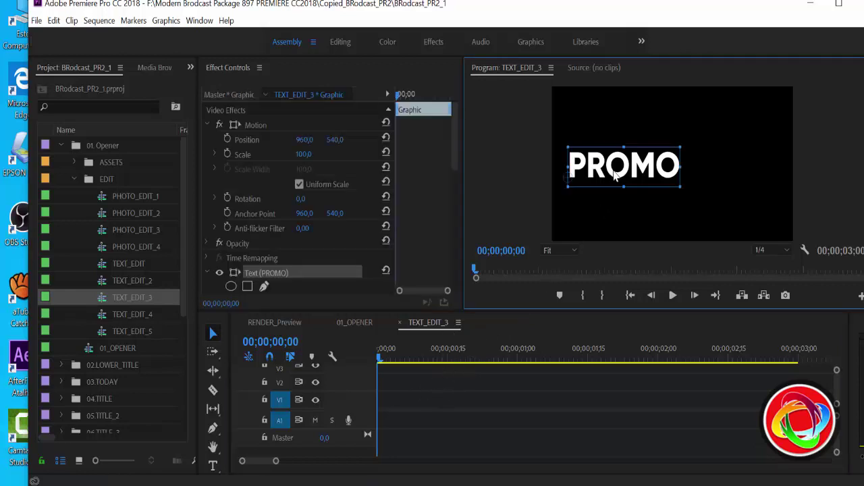
double_click(615, 174)
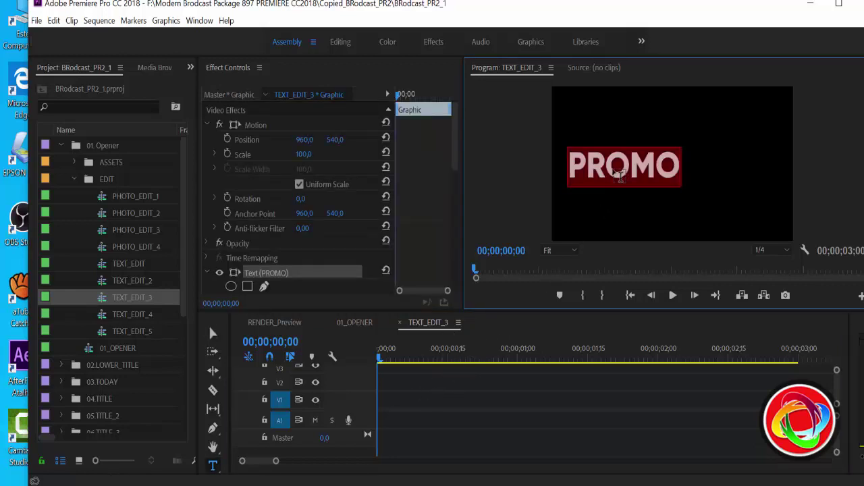
Retype the title as a two-line name ending in 'templates', then select TEMPLATES.
type("helio")
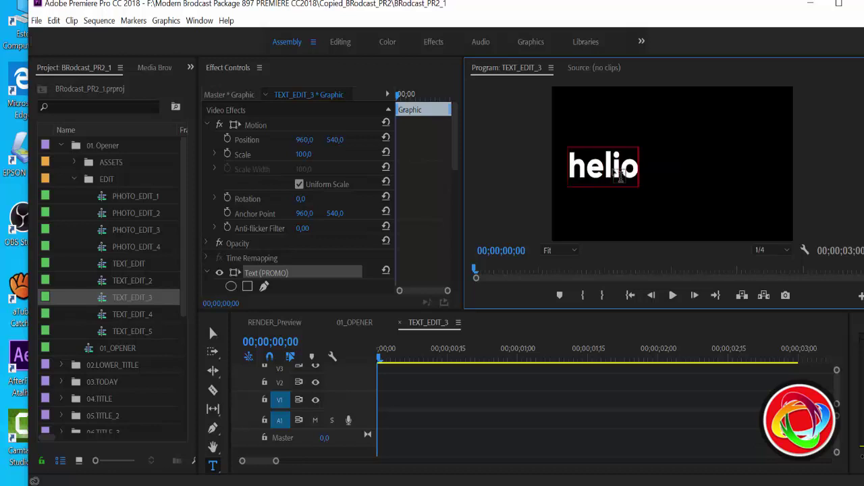
key("BackSpace")
key("BackSpace")
key("BackSpace")
key("BackSpace")
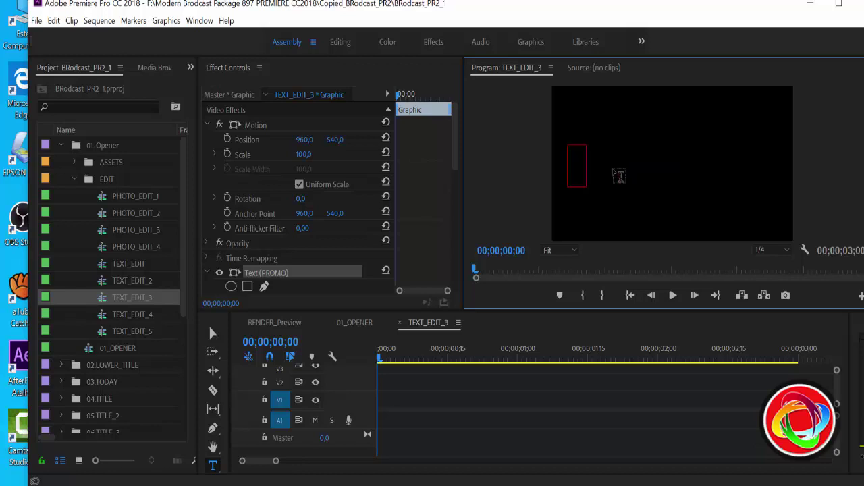
type("helio")
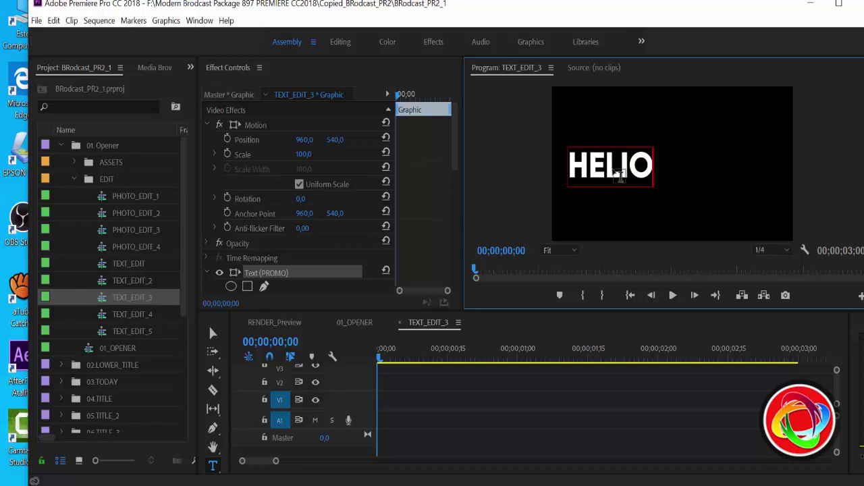
key("Return")
type("r")
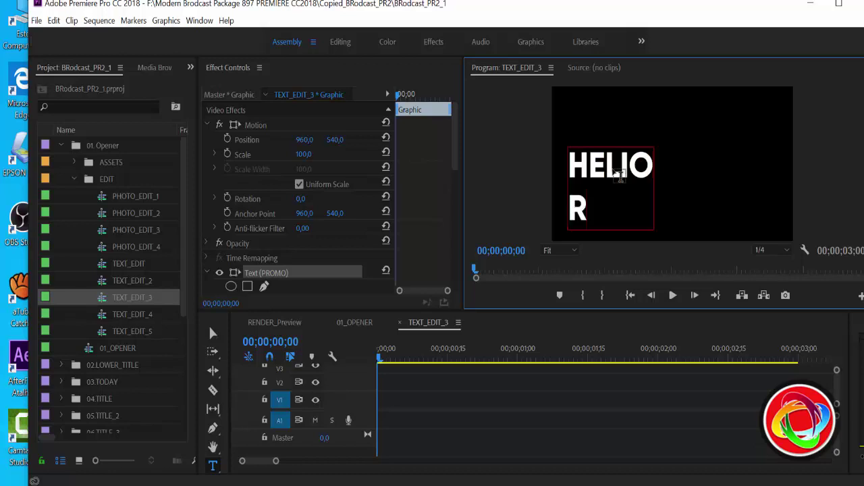
type("eis")
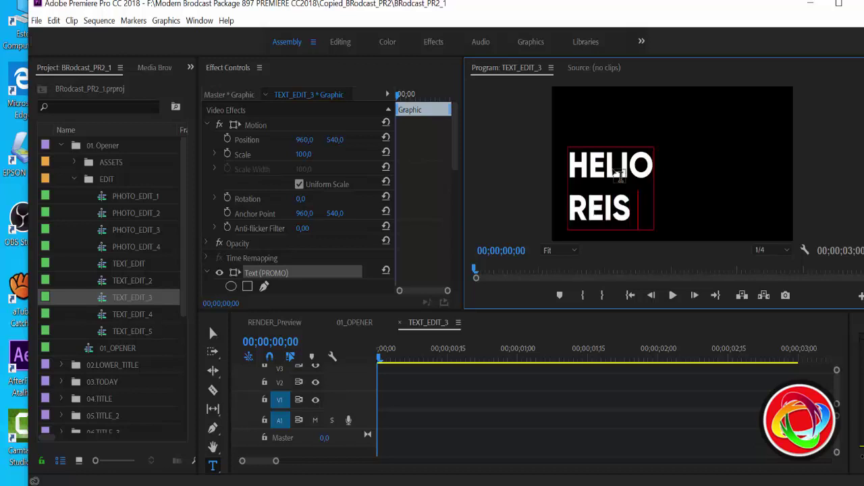
type(" template")
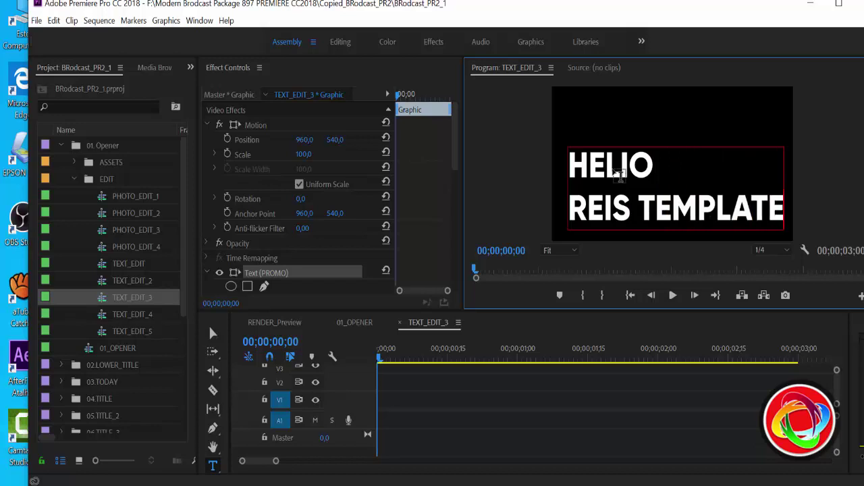
type("s")
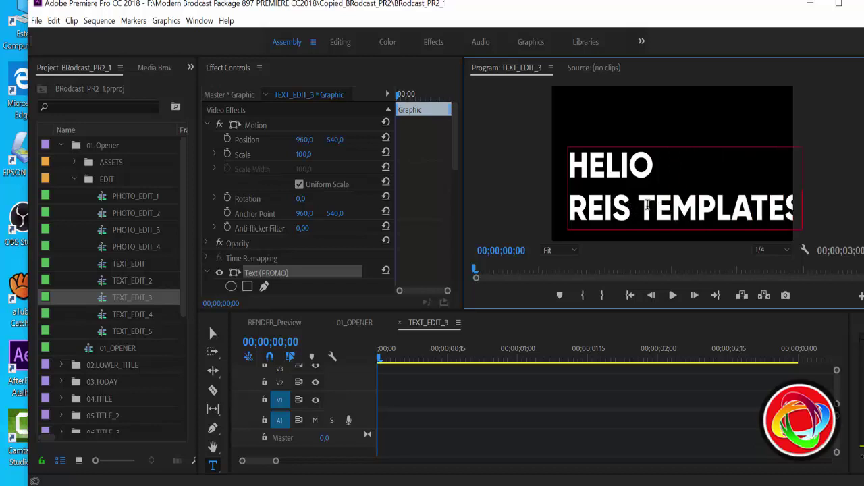
key("Escape")
left_click(668, 214)
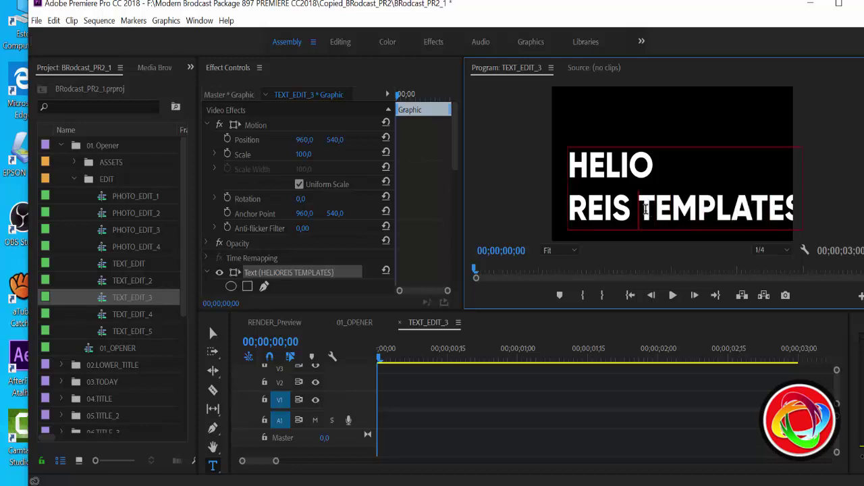
left_click_drag(638, 210, 816, 216)
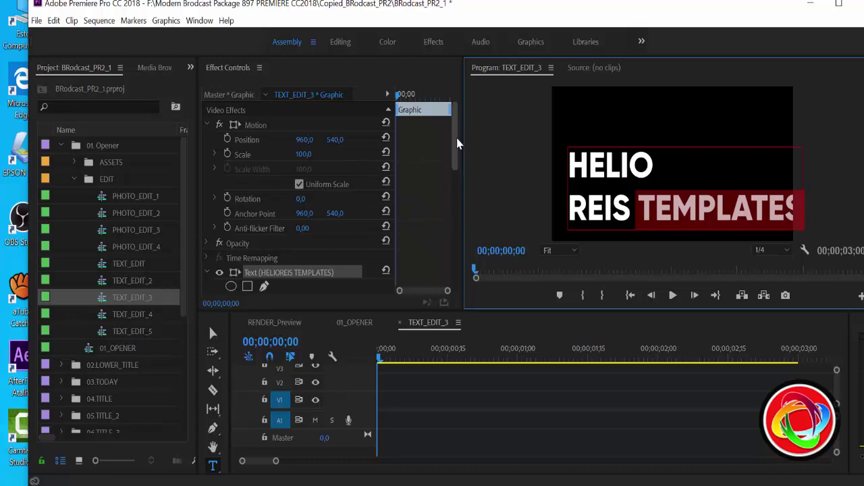
Reduce the TEMPLATES font size from 249 to 219, save the project, and return to 01_OPENER.
left_click_drag(459, 140, 451, 186)
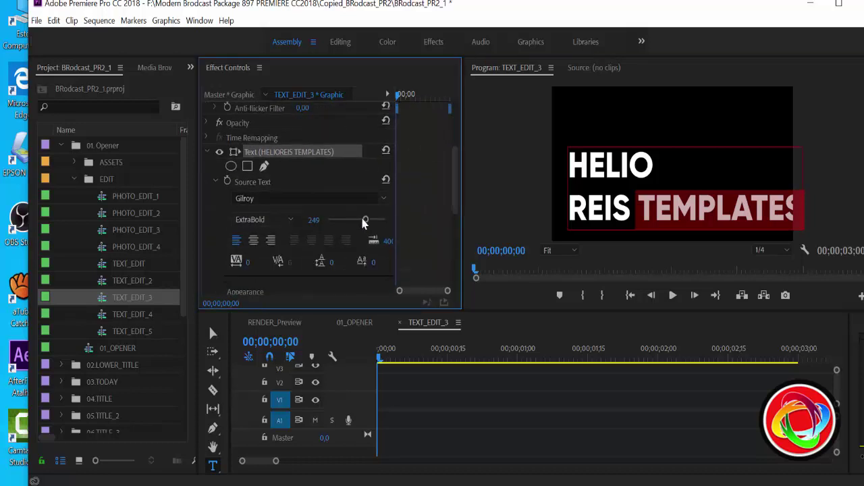
left_click_drag(365, 223, 360, 224)
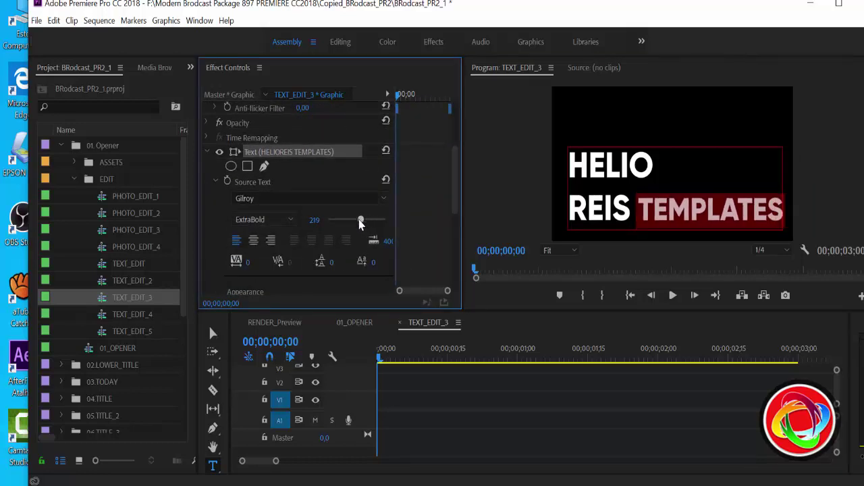
left_click(505, 348)
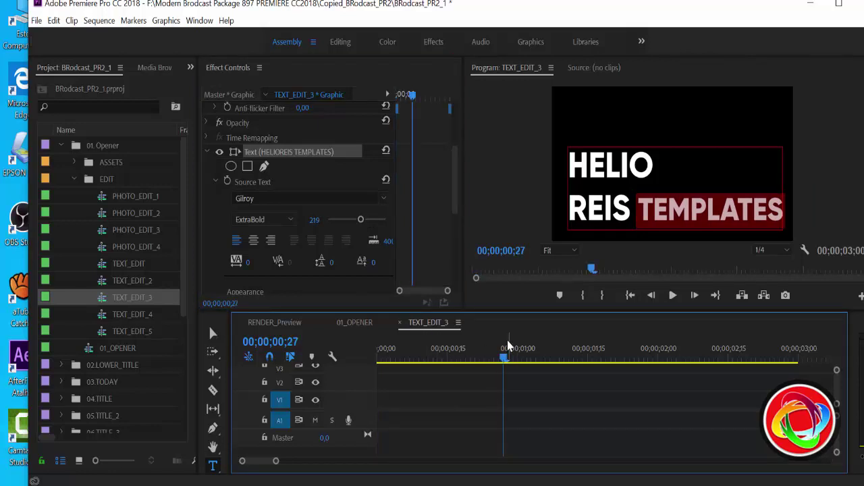
key("ctrl+s")
left_click(358, 330)
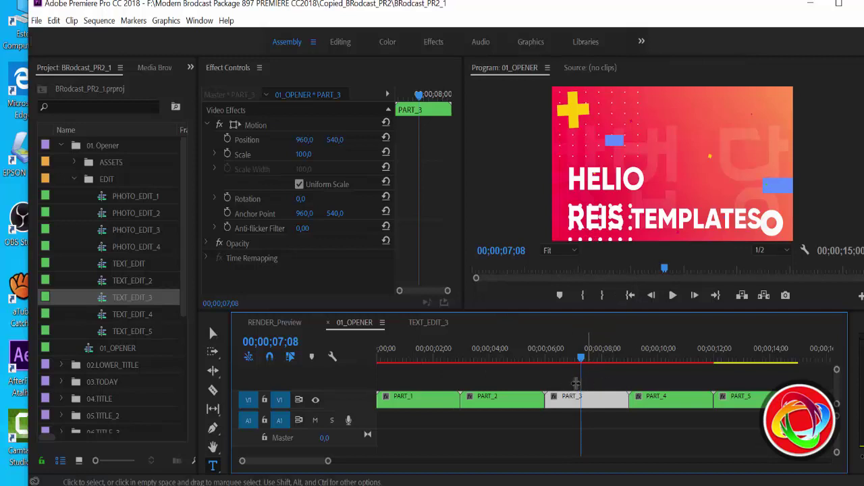
Close the TEXT_EDIT_3 sequence and open the nested PART_3 sequence, previewing its start.
left_click_drag(549, 358, 564, 360)
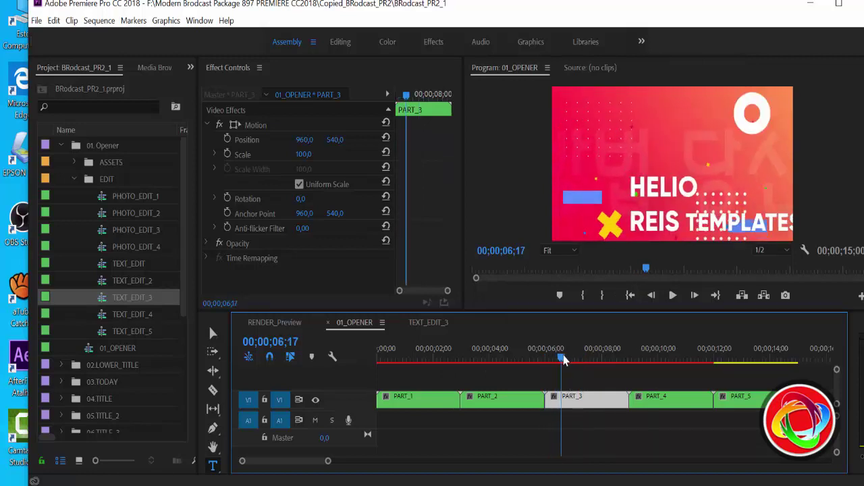
left_click(430, 323)
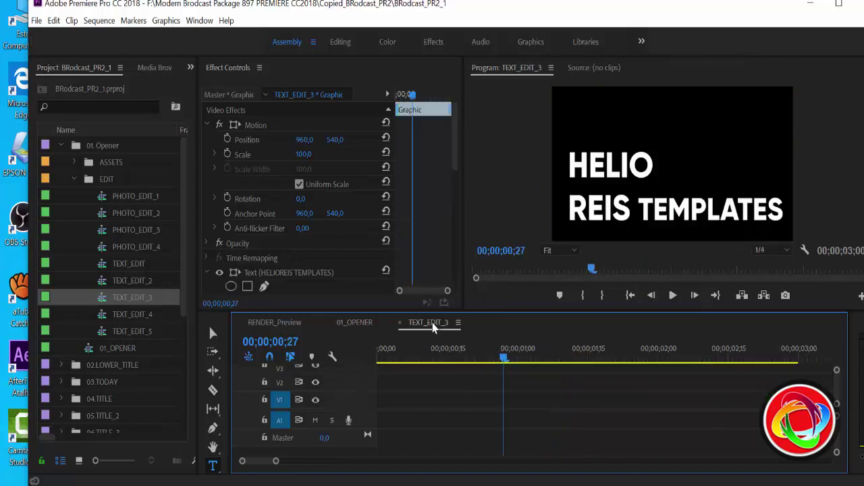
left_click(399, 323)
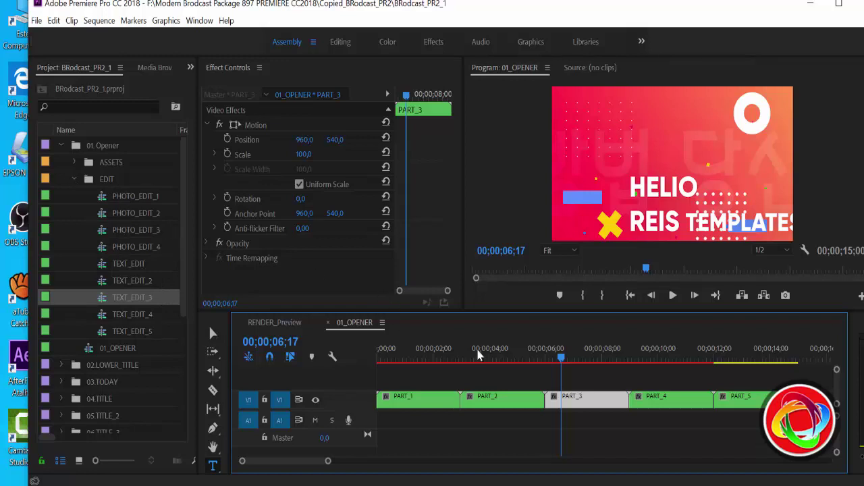
double_click(581, 398)
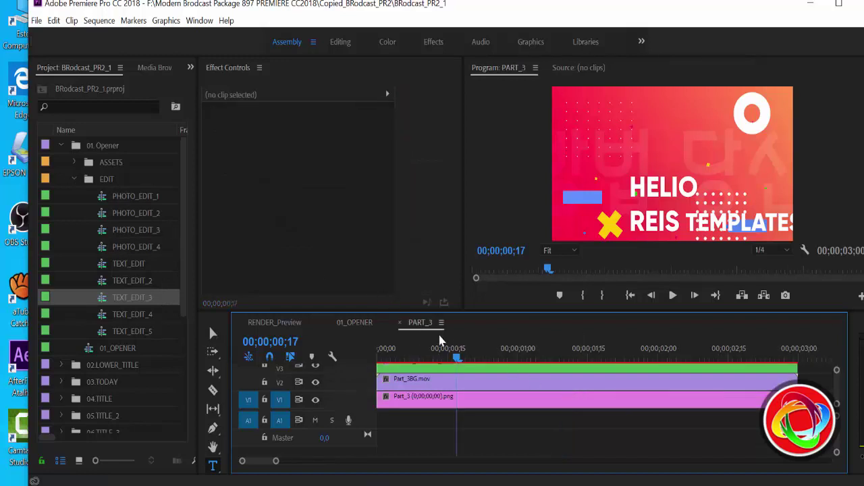
mouse_move(454, 358)
left_mouse_down()
mouse_move(442, 356)
mouse_move(609, 348)
mouse_move(509, 348)
left_mouse_up()
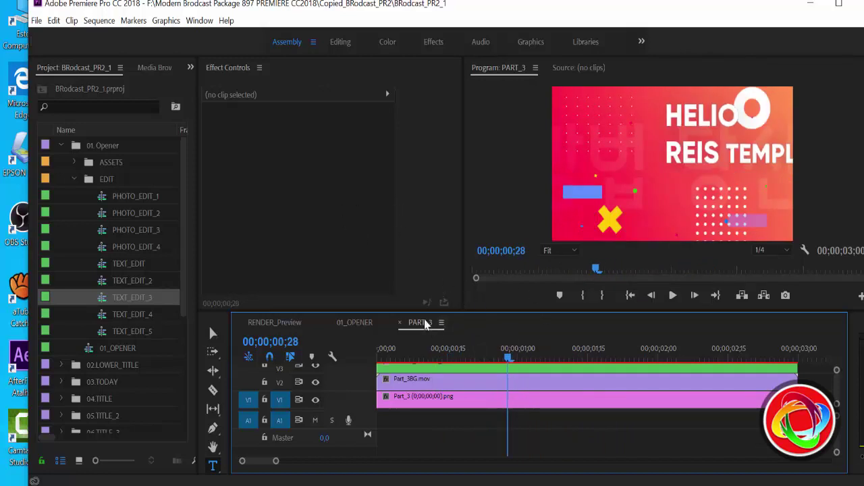
Bring up File > Export > Media settings for the PART_3 sequence.
left_click(37, 20)
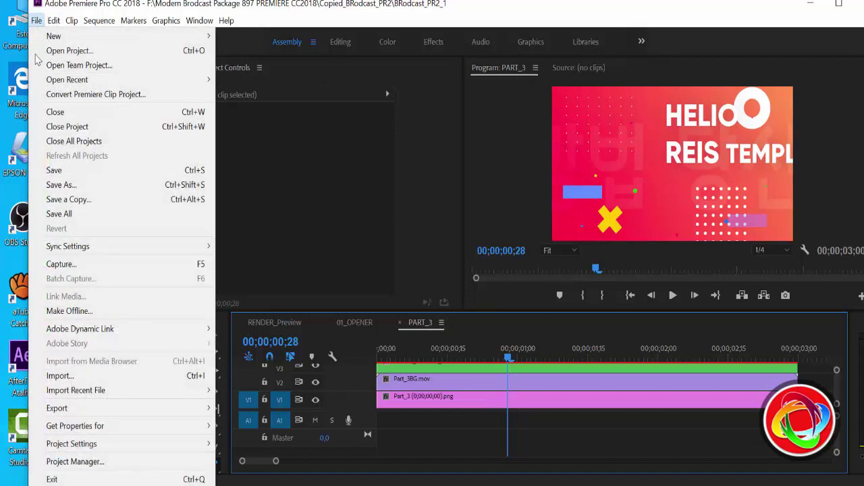
mouse_move(90, 408)
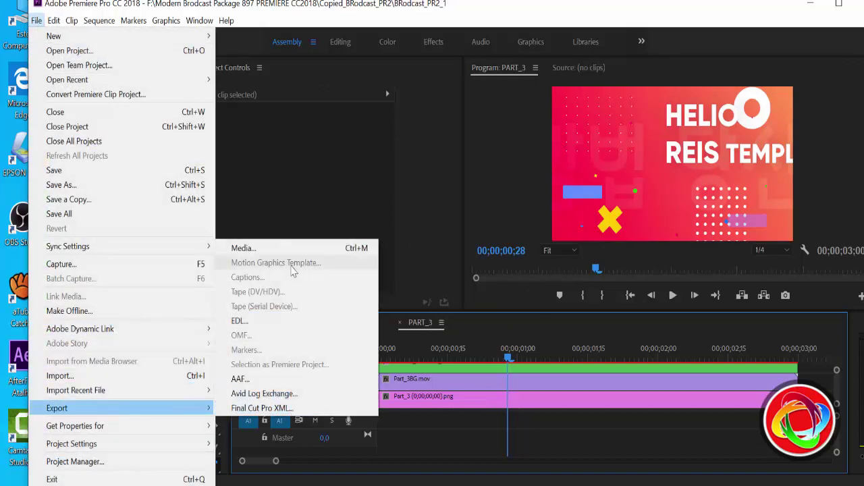
left_click(262, 249)
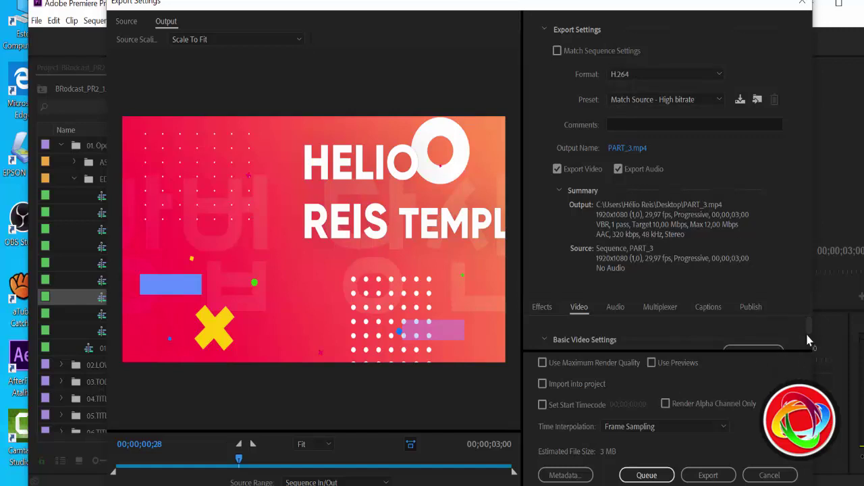
Review the export settings, then start and cancel an initial encode.
left_click_drag(810, 333, 815, 343)
mouse_move(812, 337)
left_mouse_down()
mouse_move(810, 329)
mouse_move(810, 343)
left_mouse_up()
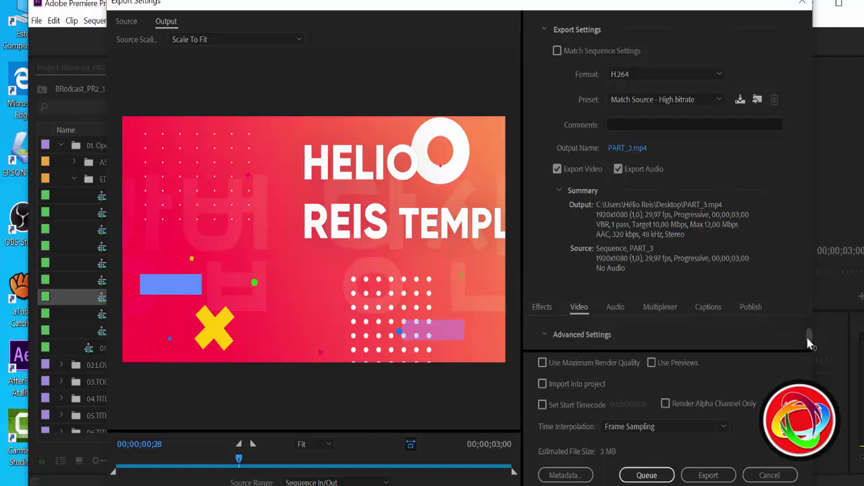
scroll(809, 342, "down", 1)
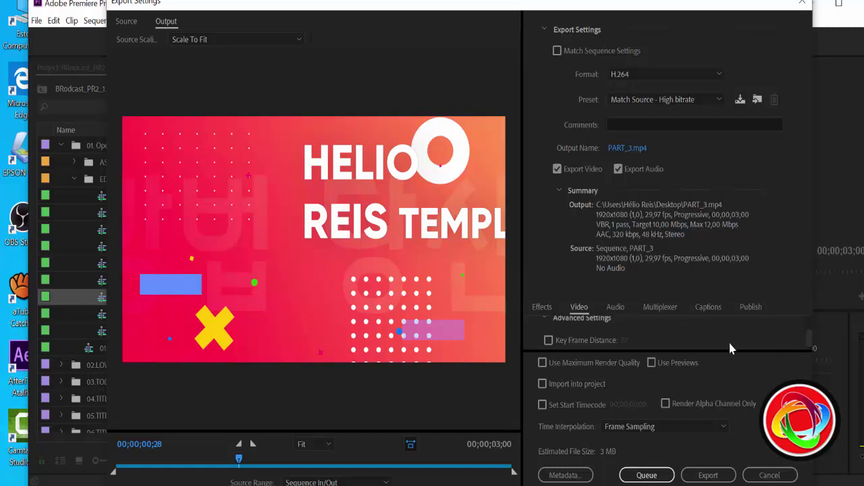
left_click(709, 475)
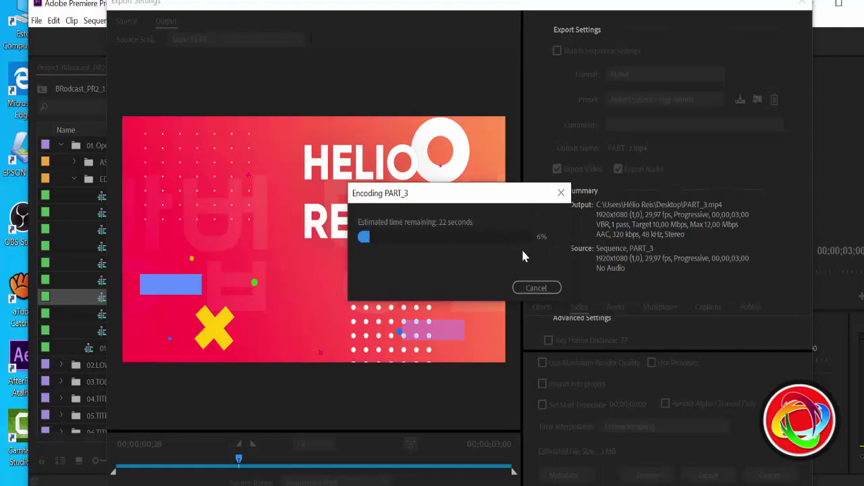
left_click(540, 290)
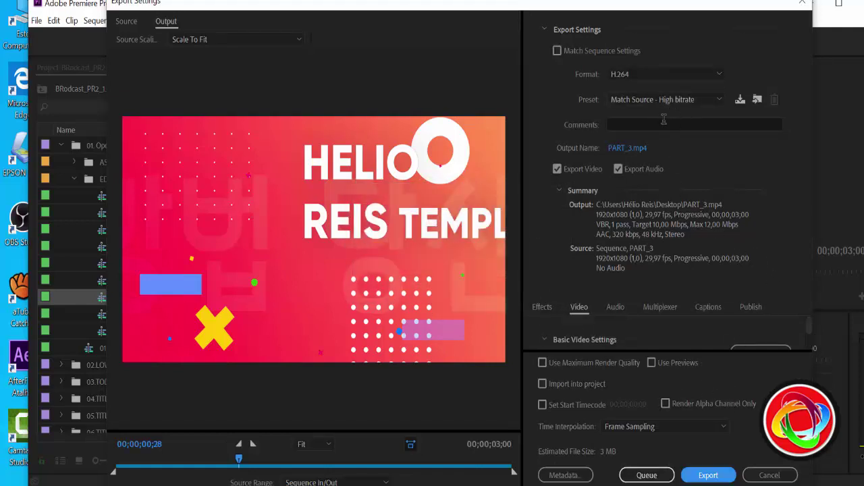
Set the output to PART_3 on the desktop and encode the H.264 MP4.
left_click(623, 153)
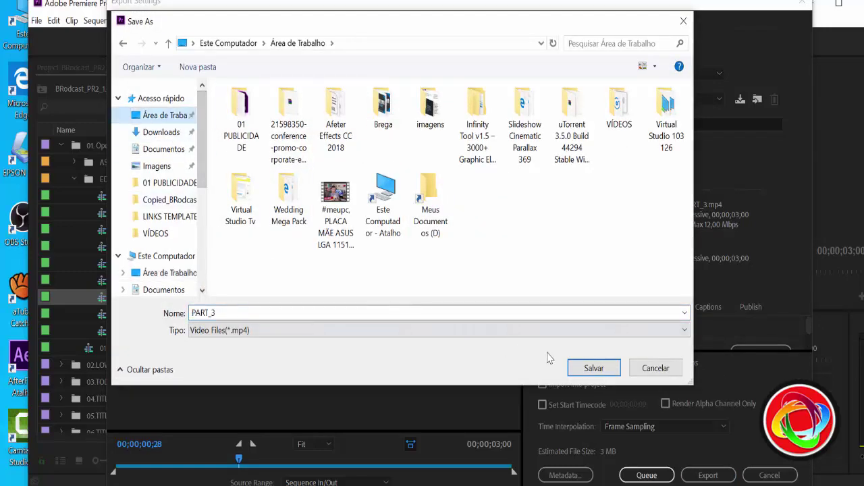
left_click(589, 366)
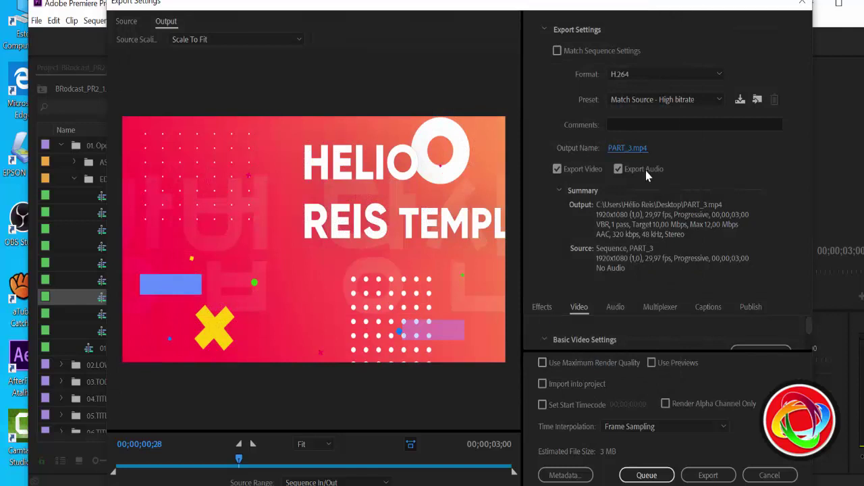
left_click(709, 475)
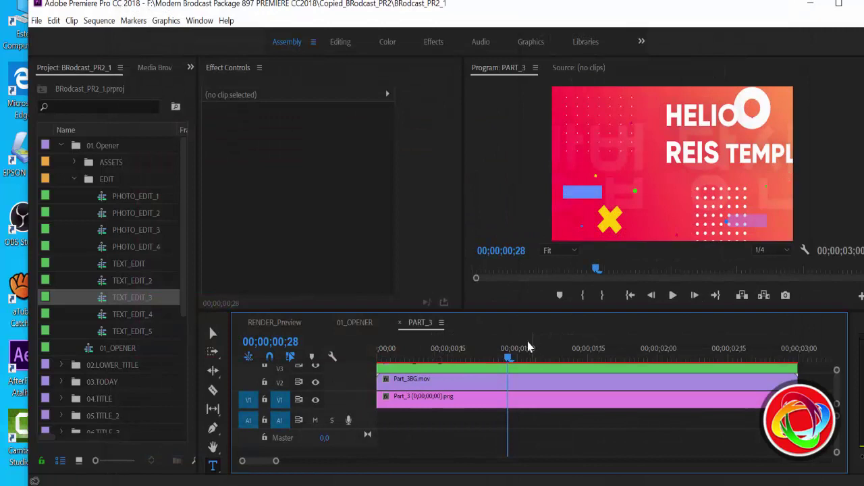
Collapse the EDIT bin, expand 03.TODAY, and open its PART_7 sequence.
left_click_drag(509, 354, 522, 353)
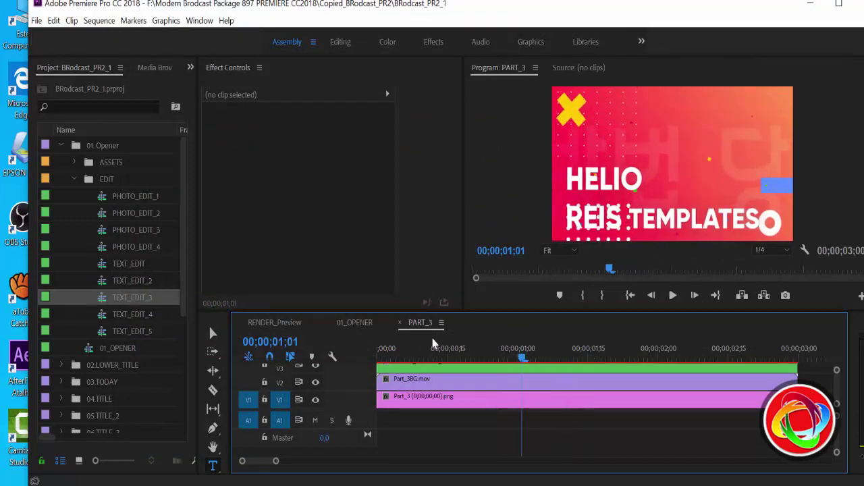
left_click(70, 177)
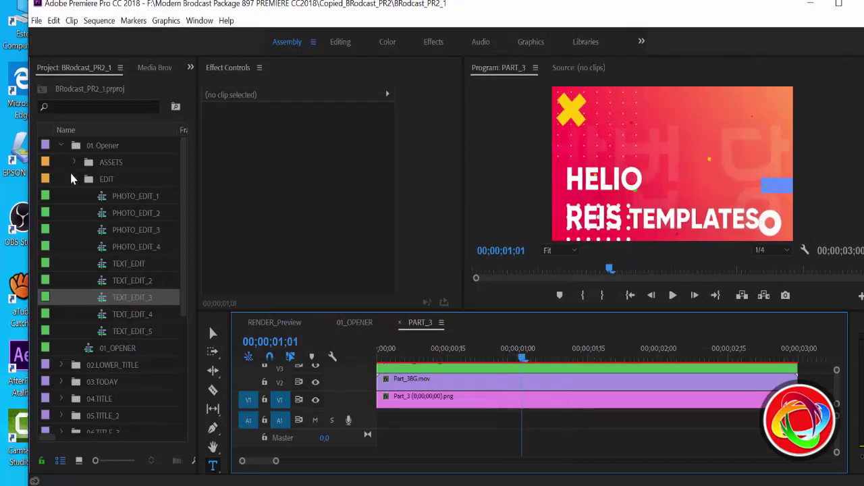
left_click(73, 180)
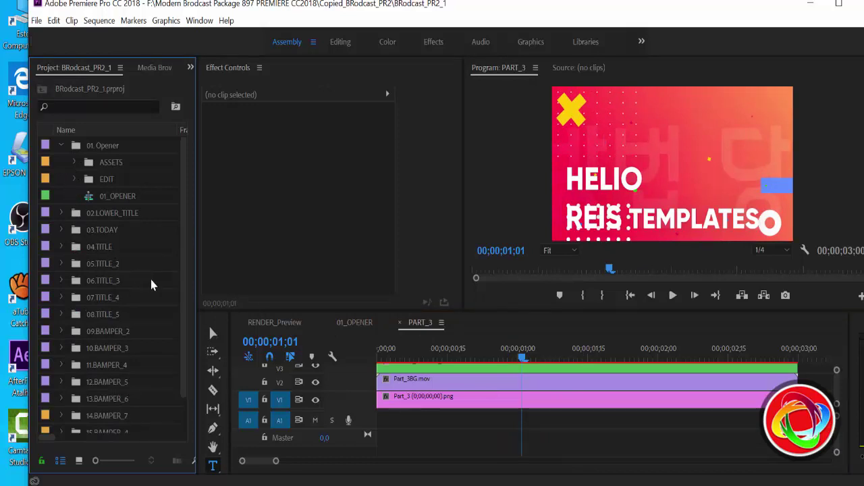
left_click(61, 229)
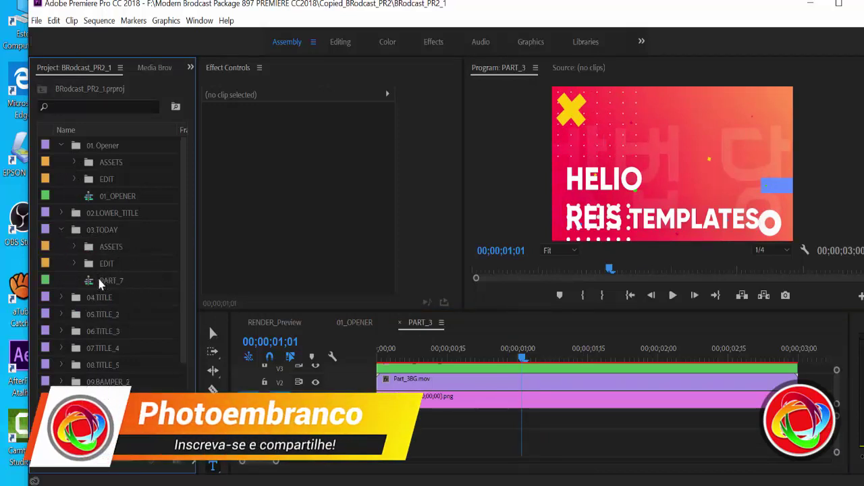
double_click(99, 282)
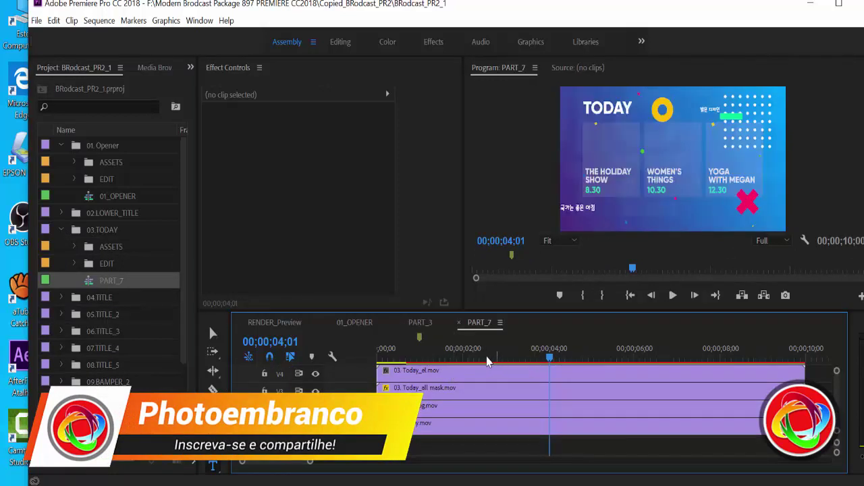
Enlarge the timeline to show all PART_7 tracks and inspect the TEXT_EDIT_HEAD clip's settings.
left_click_drag(487, 358, 615, 358)
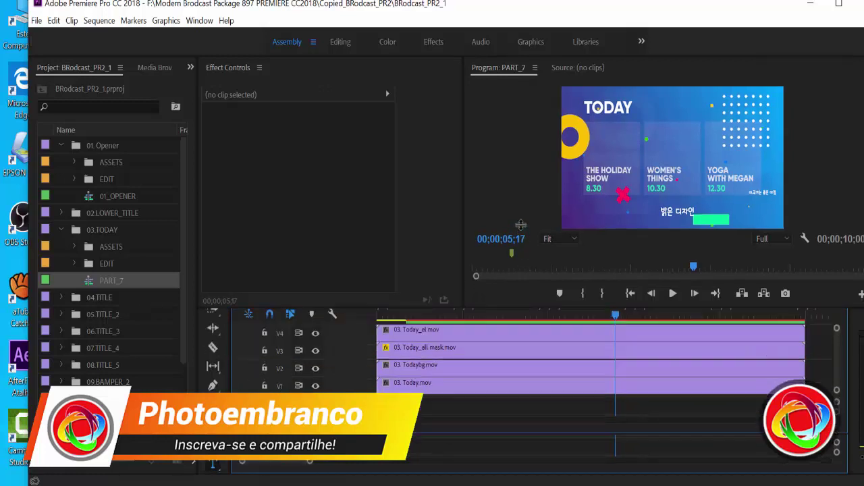
left_click_drag(527, 281, 527, 196)
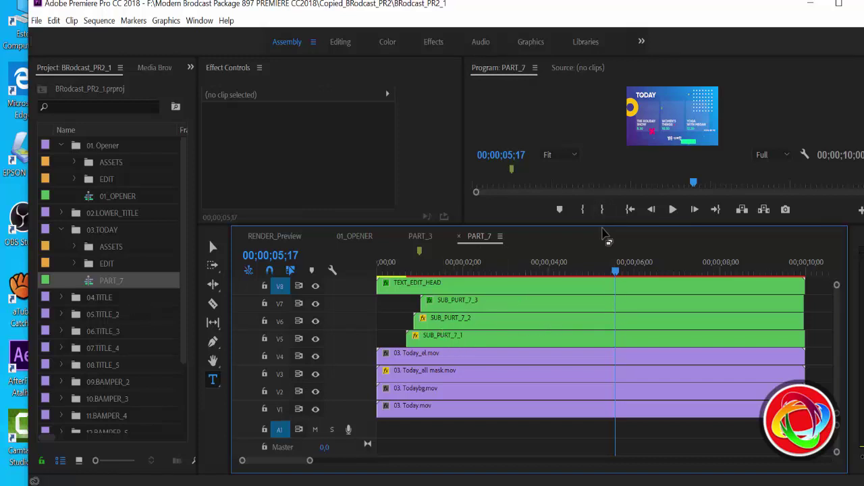
left_click_drag(603, 224, 603, 148)
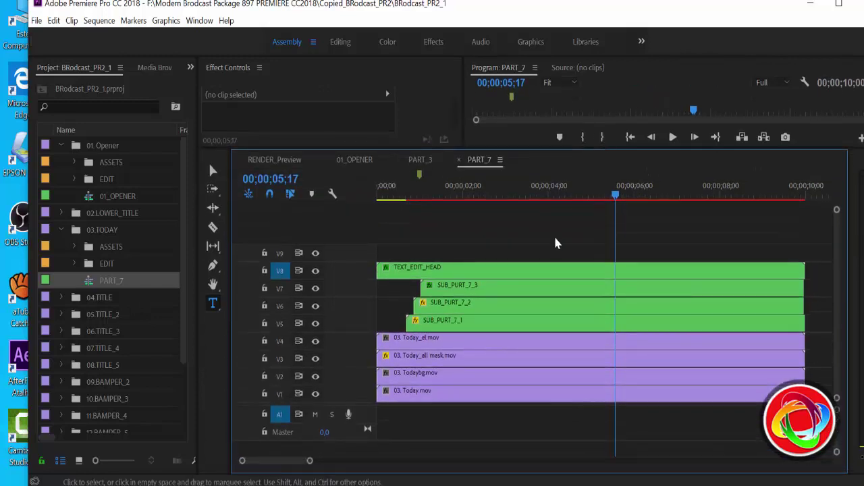
left_click(486, 276)
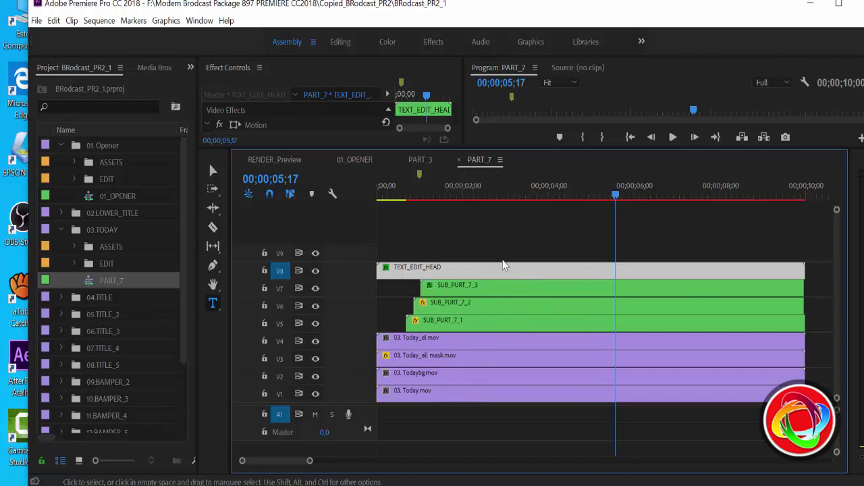
mouse_move(526, 150)
left_mouse_down()
mouse_move(547, 254)
mouse_move(437, 281)
left_mouse_up()
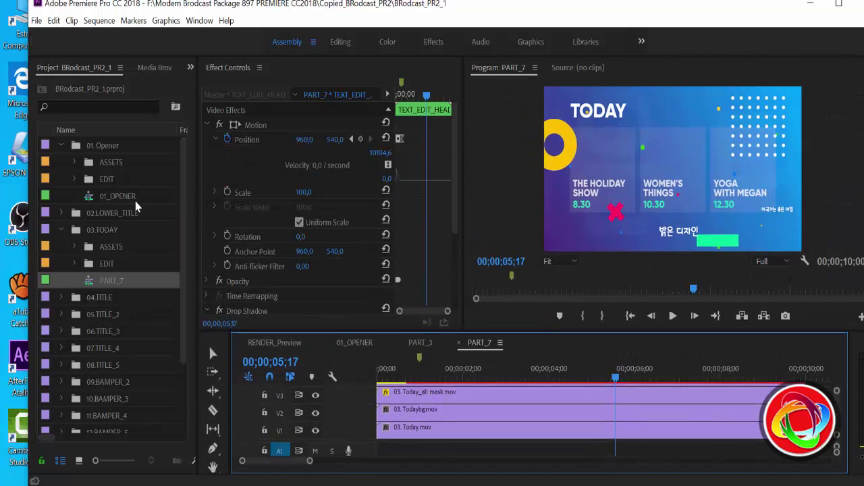
Collapse the 01. Opener and 03.TODAY bins, then preview RENDER_Preview around 32 seconds.
left_click(61, 148)
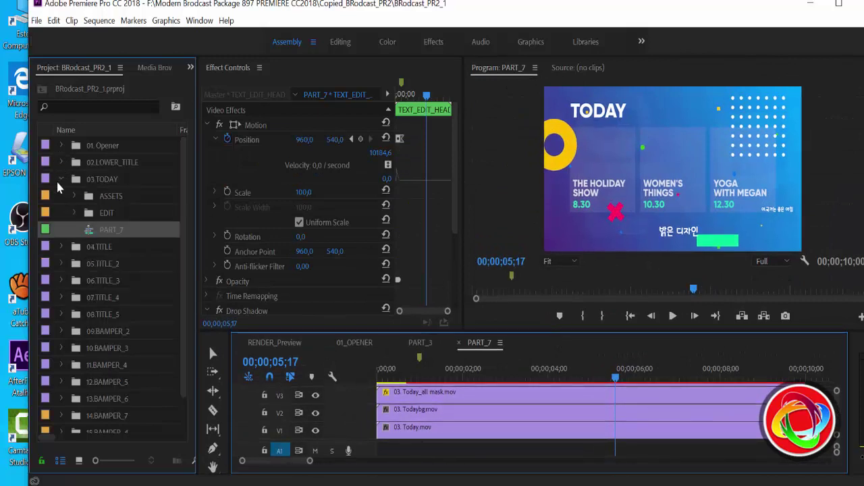
left_click(61, 179)
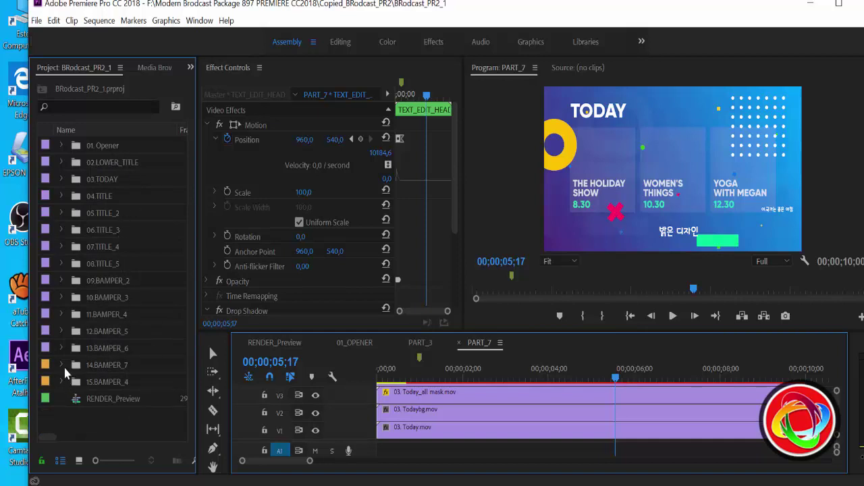
double_click(95, 398)
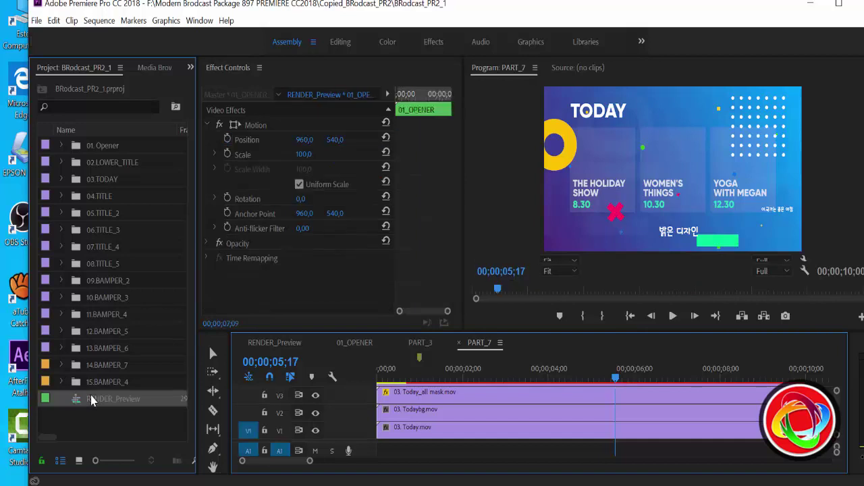
left_click_drag(419, 375, 619, 376)
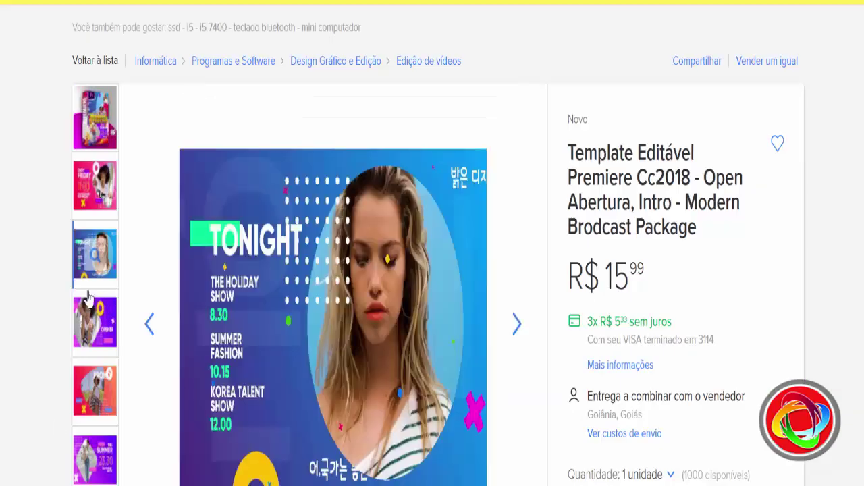
Advance the Mercado Livre listing gallery four images to the package's preview video.
left_click(513, 341)
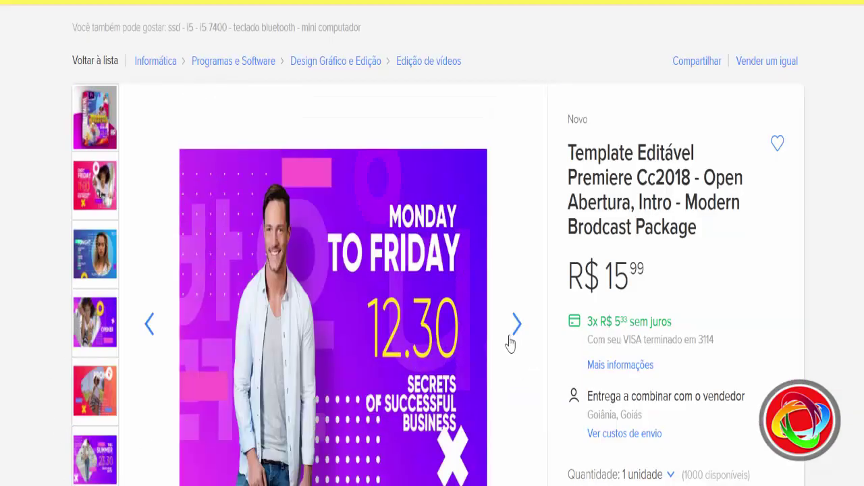
left_click(517, 337)
left_click(519, 335)
left_click(518, 330)
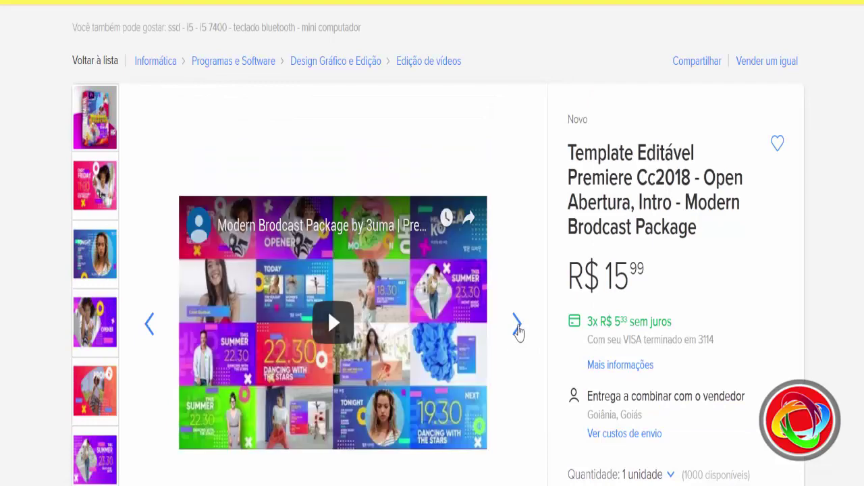